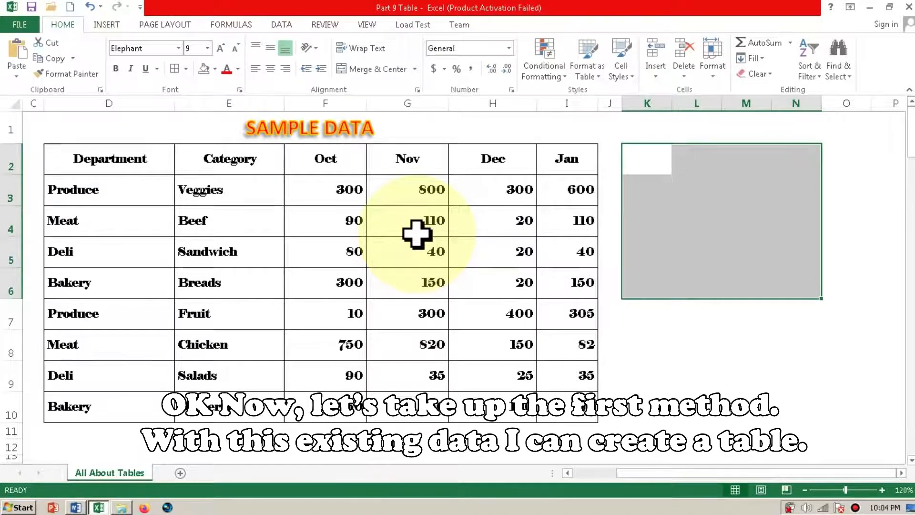
- Convert the sample data in D2:I10 into a table with headers and view the Department column's filter options
left_click(223, 192)
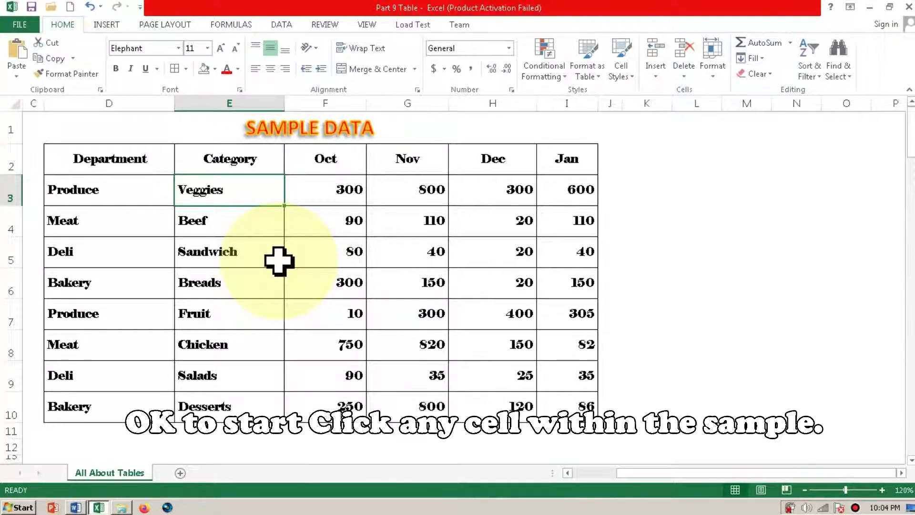
double_click(334, 194)
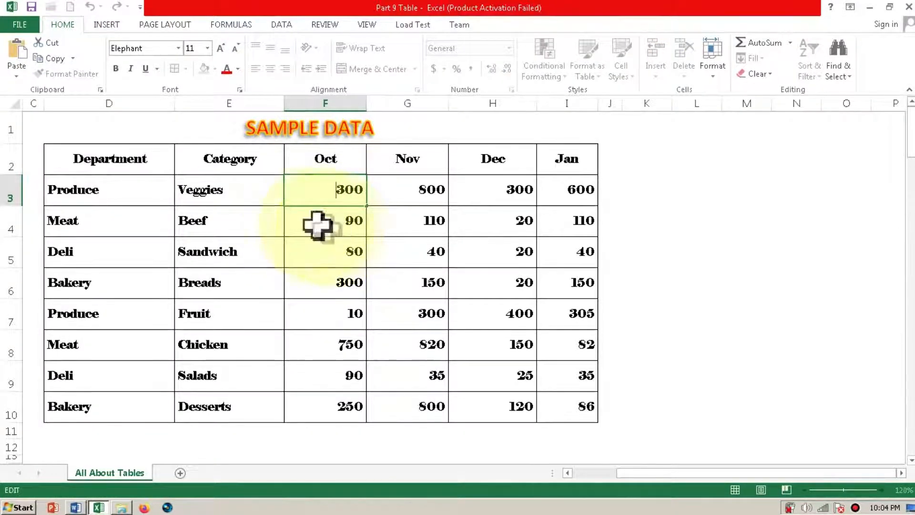
left_click(262, 192)
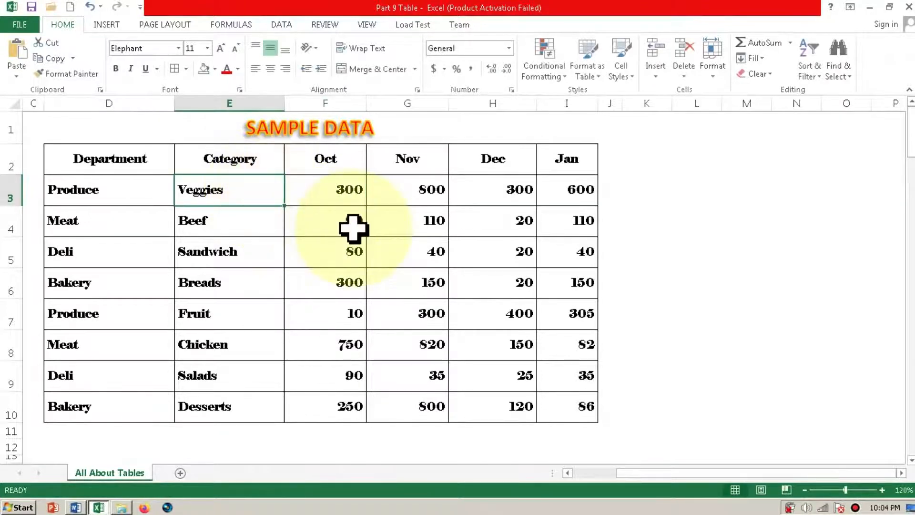
left_click(108, 25)
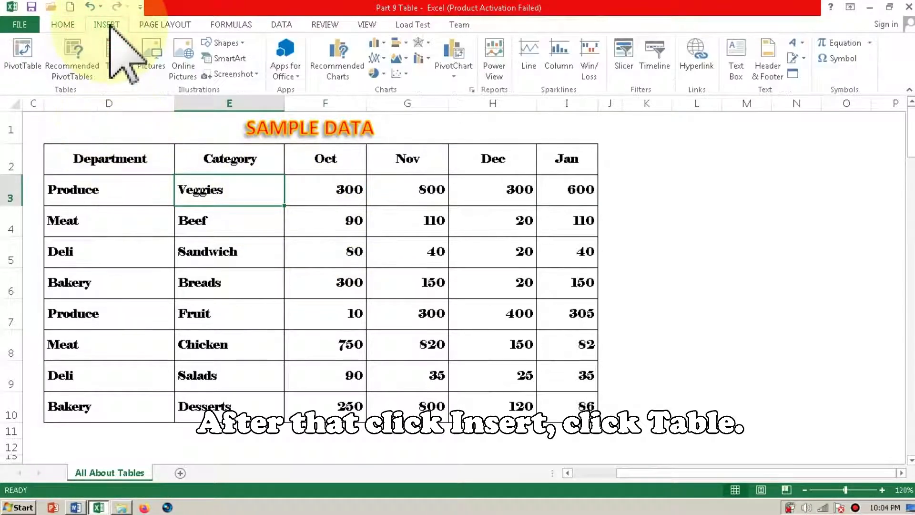
left_click(115, 65)
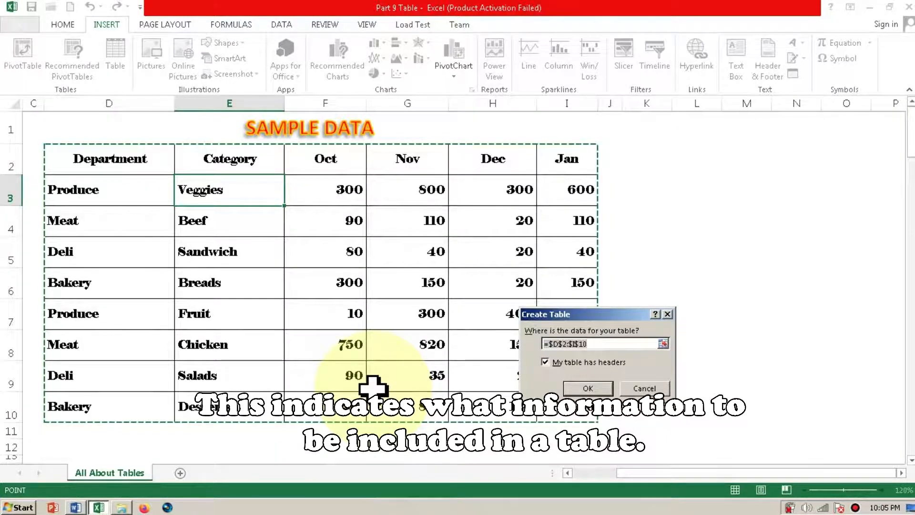
left_click(589, 388)
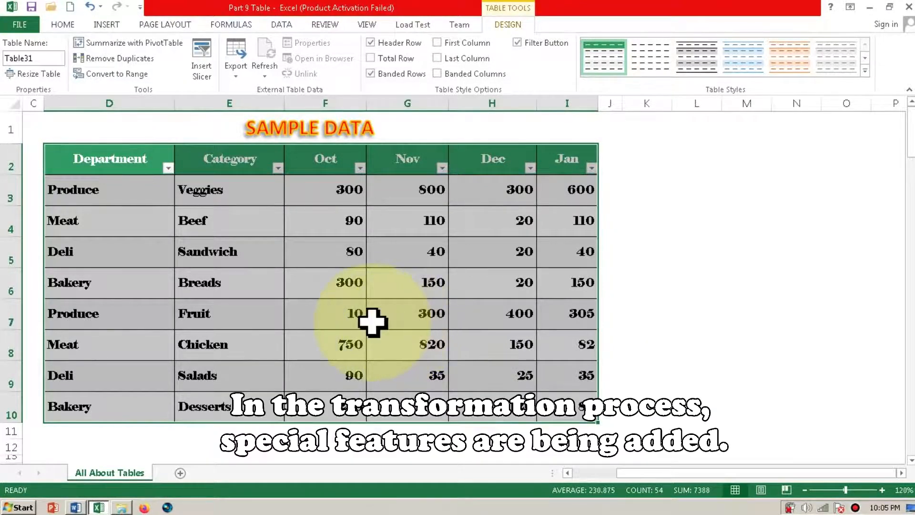
left_click(168, 168)
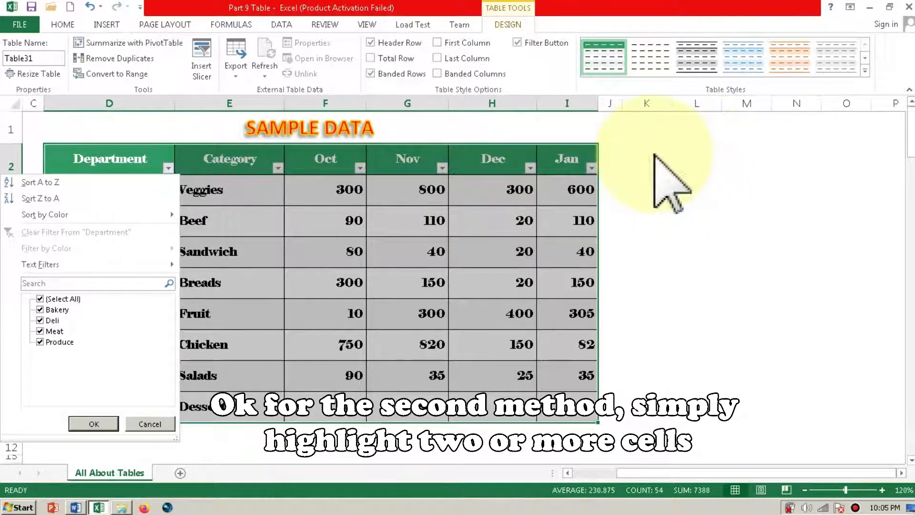
left_click(658, 164)
- Create an empty four-column table from the blank cells K2:N6, leaving the headers option off
left_click(653, 154)
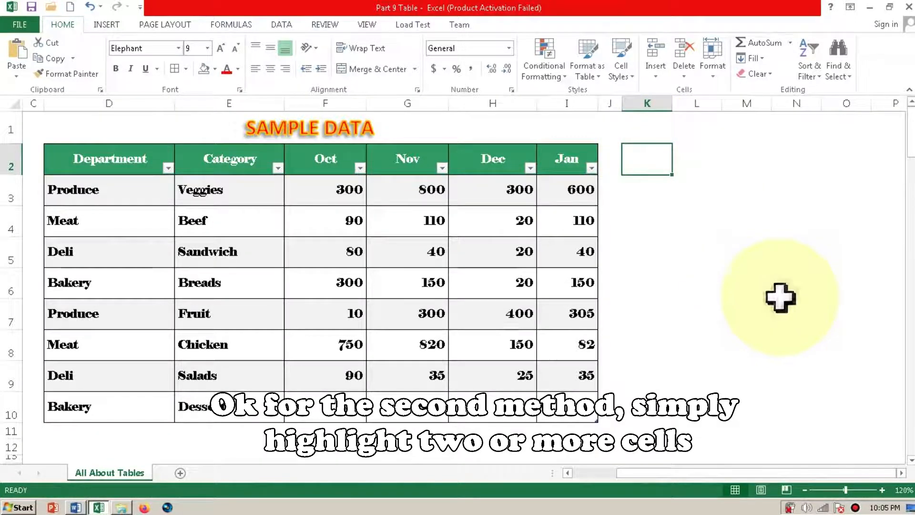
left_click(794, 269, "shift")
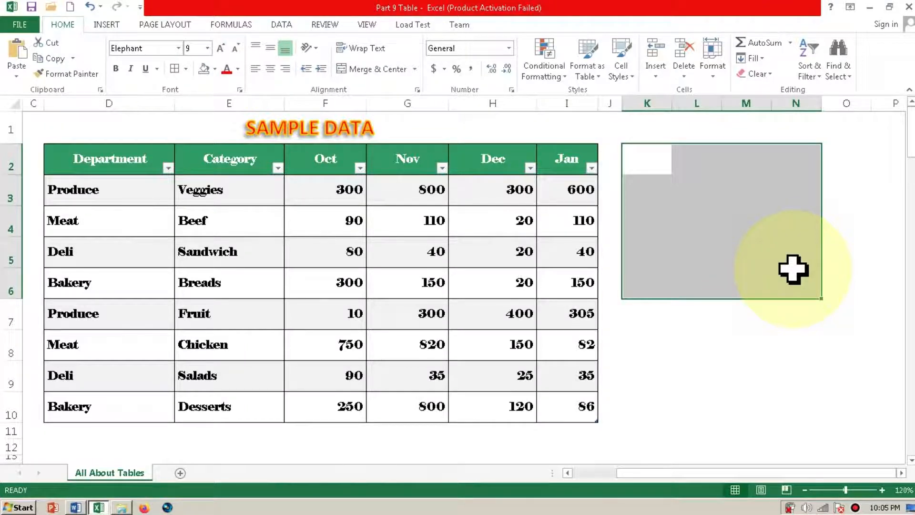
left_click(113, 28)
left_click(115, 50)
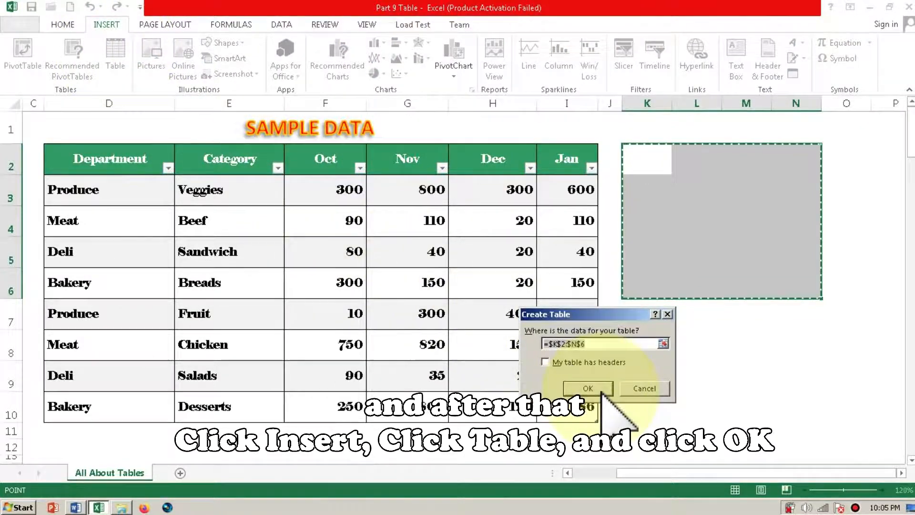
left_click(601, 394)
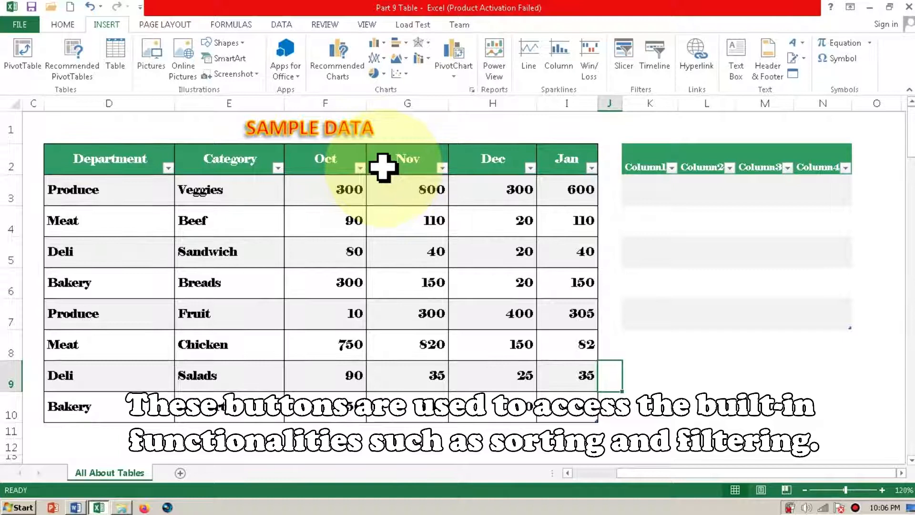
- Examine the sorting and filtering options of the Oct and Department columns, including Number Filters and Sort by Color
left_click(360, 168)
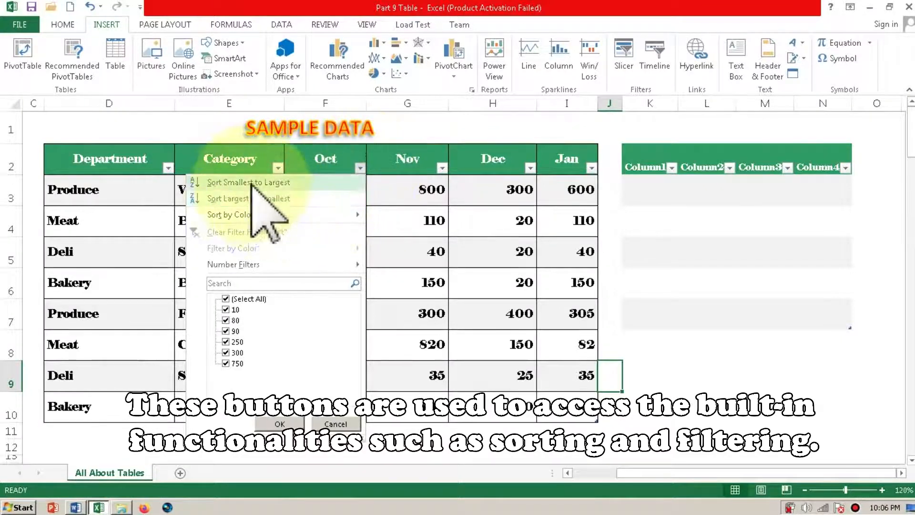
mouse_move(228, 264)
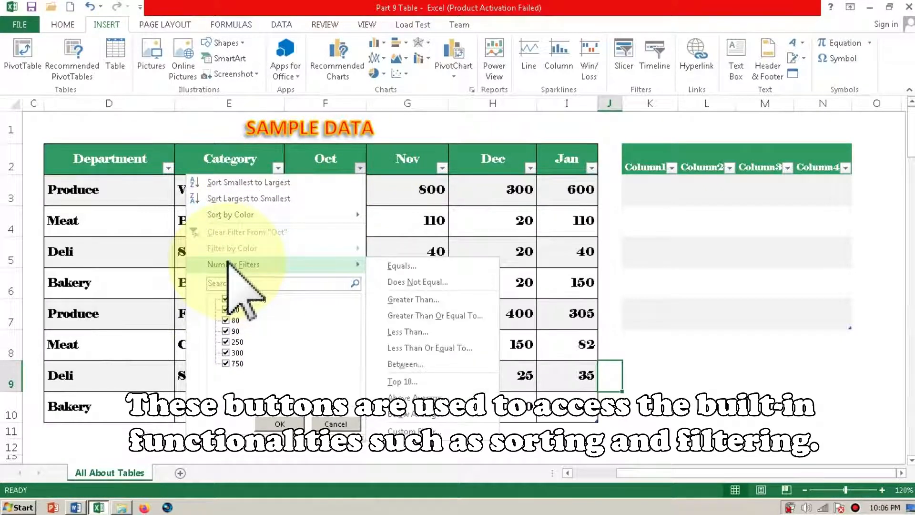
key("Escape")
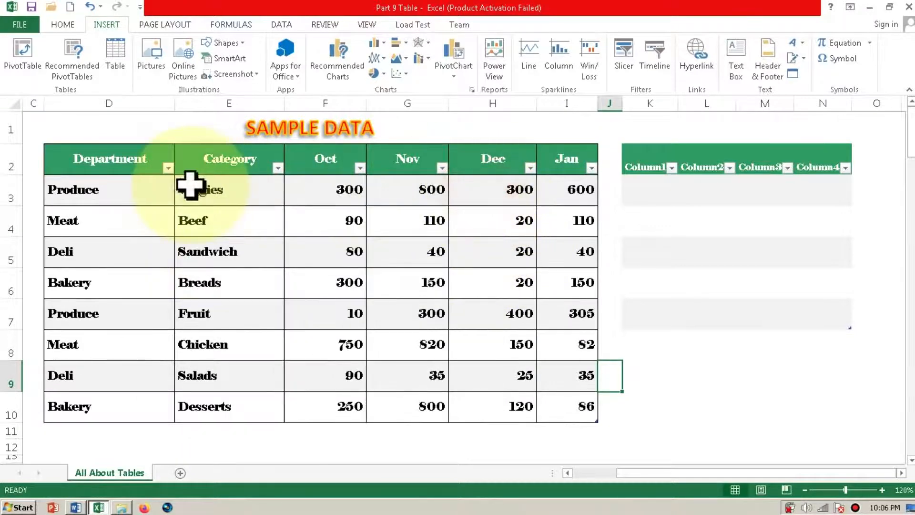
left_click(154, 192)
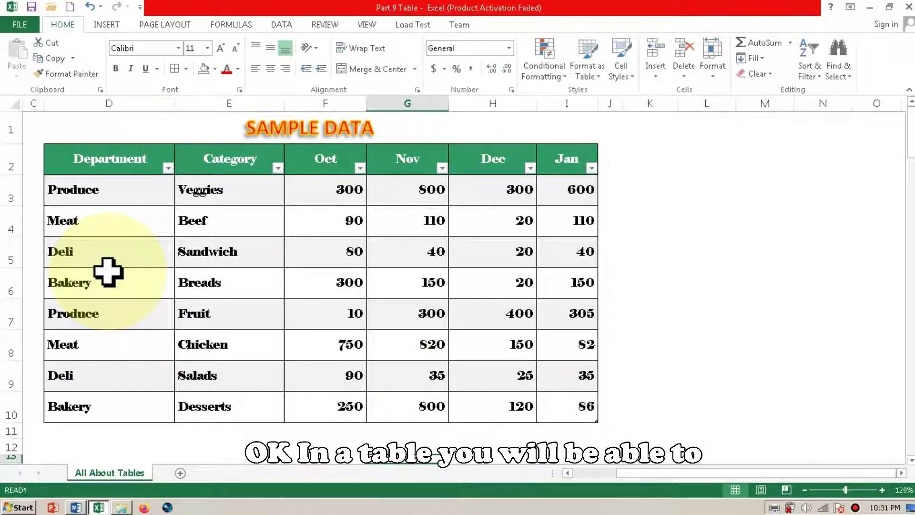
left_click(168, 168)
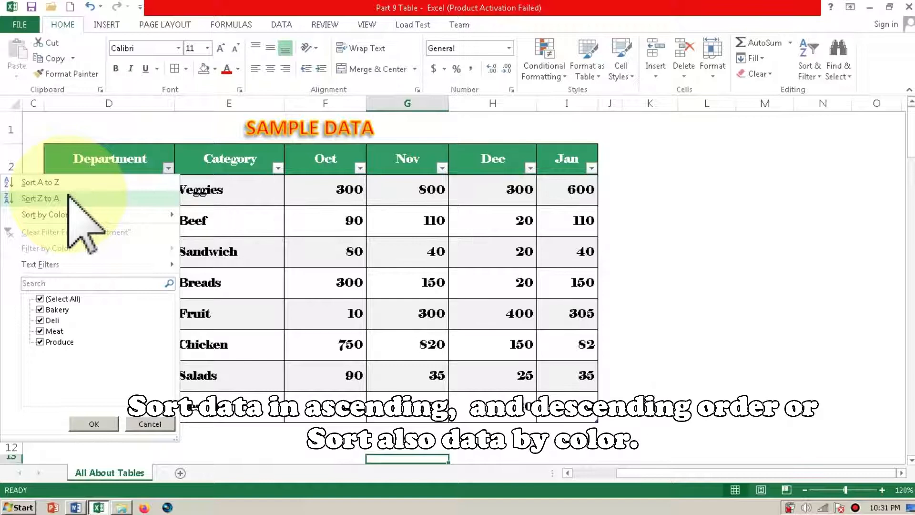
mouse_move(69, 219)
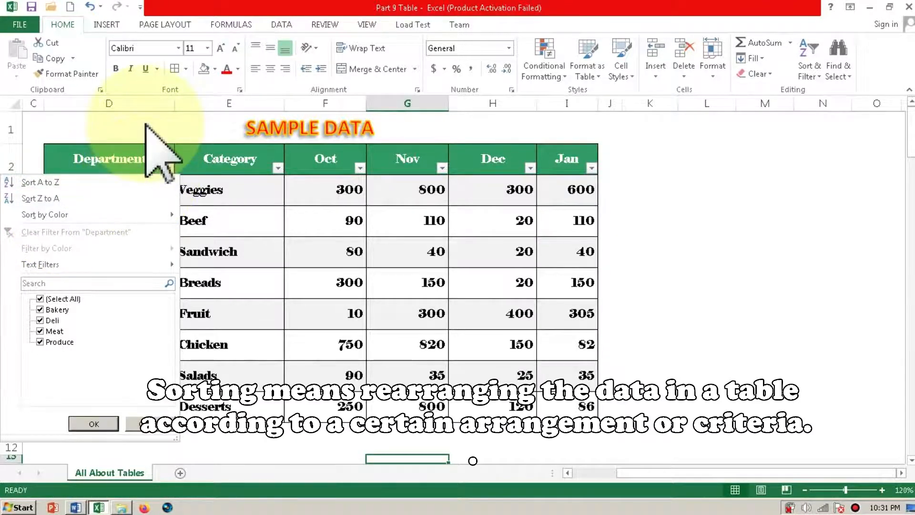
left_click(145, 125)
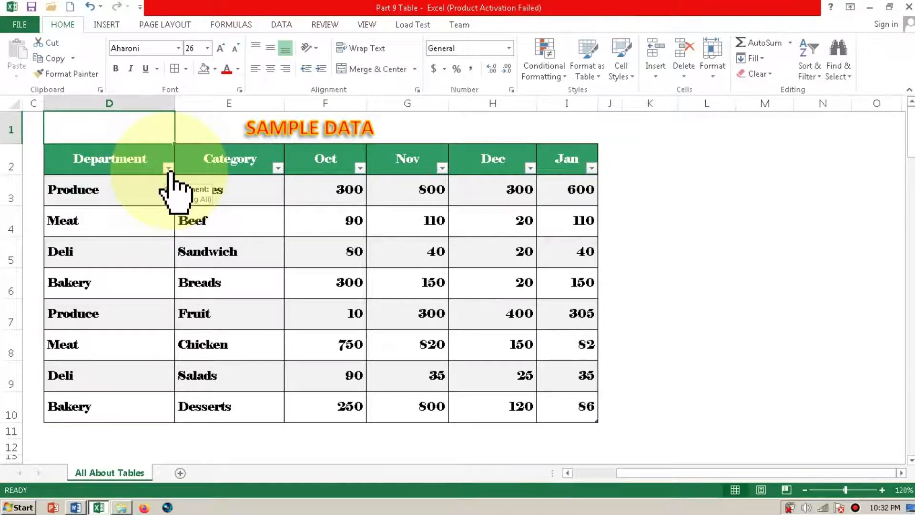
- Sort the sample table by Department from A to Z, followed by Category from Z to A
left_click(168, 168)
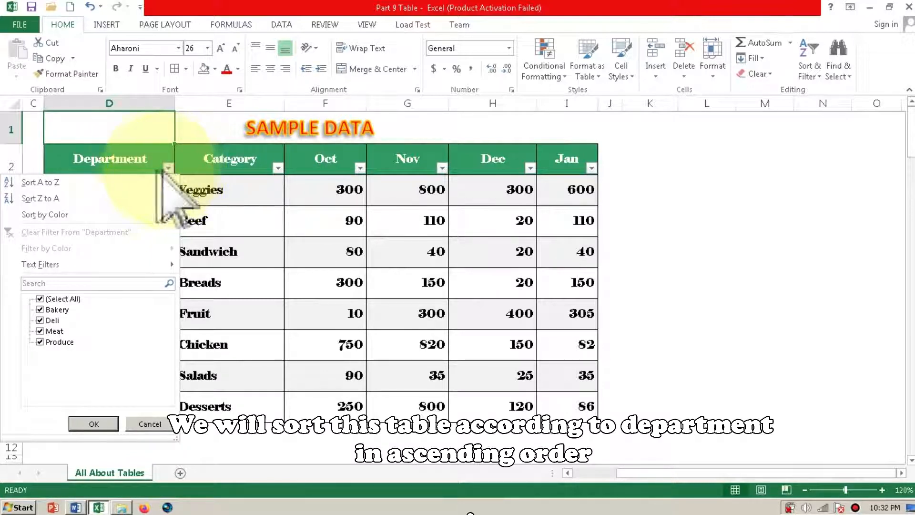
left_click(52, 183)
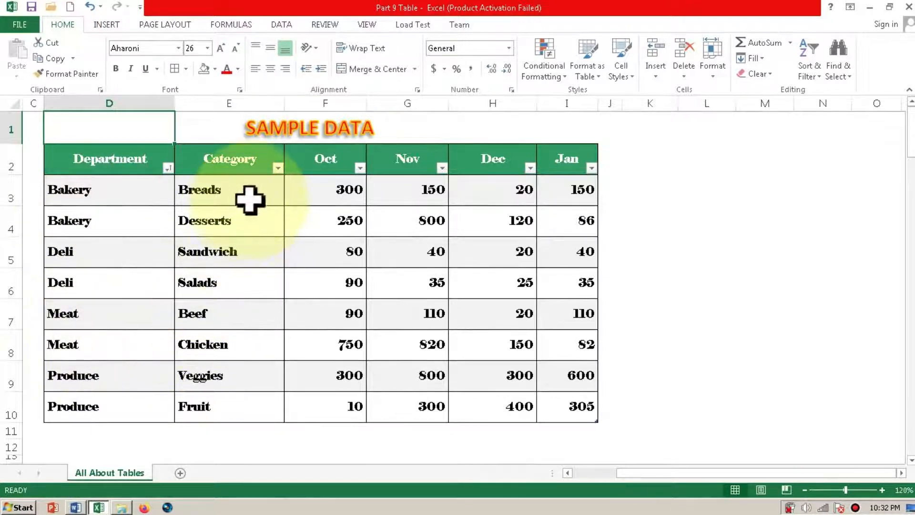
left_click(278, 168)
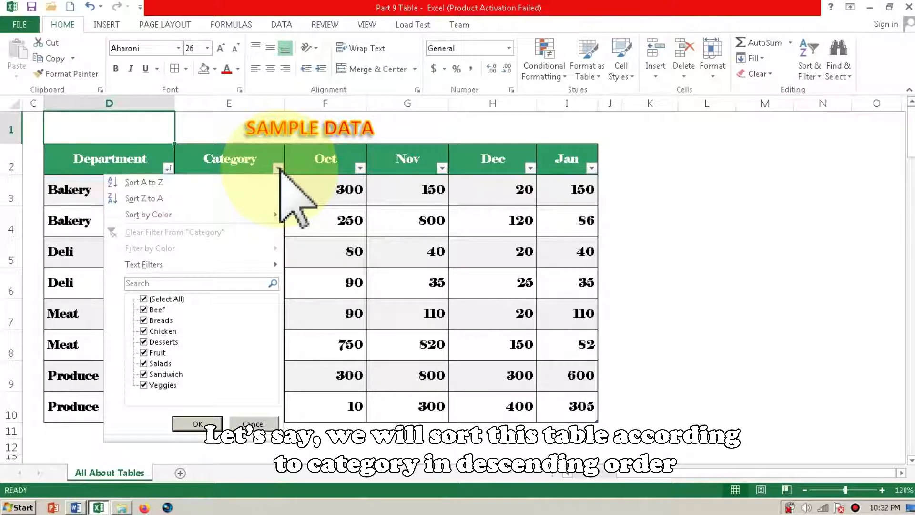
left_click(160, 199)
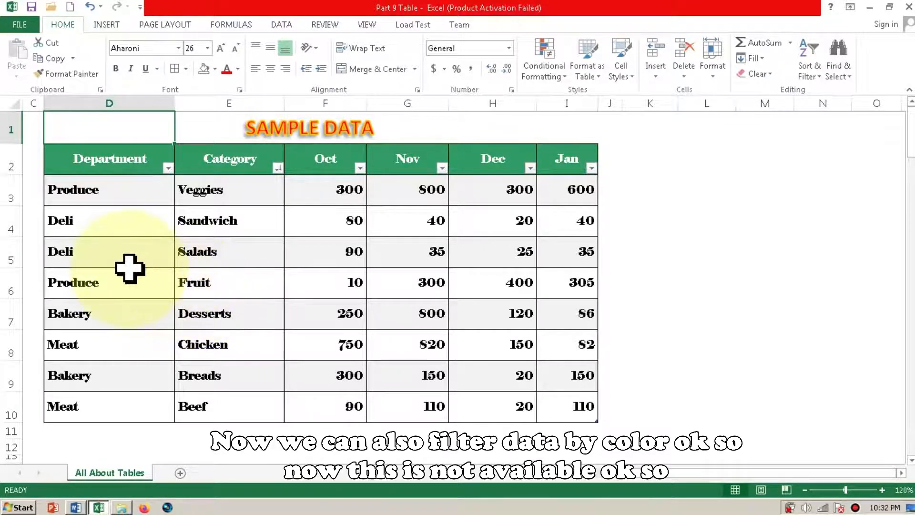
- Check which color sorting and color filtering options the Department column offers
left_click(168, 167)
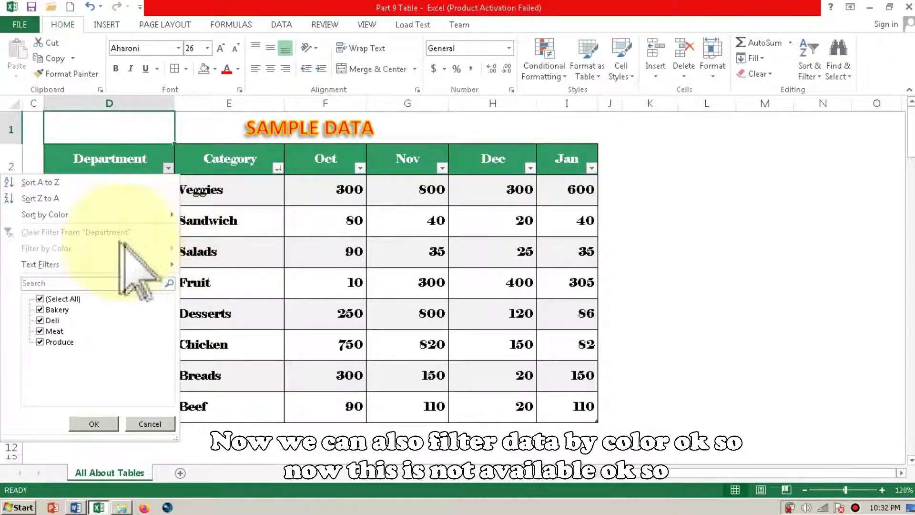
mouse_move(127, 213)
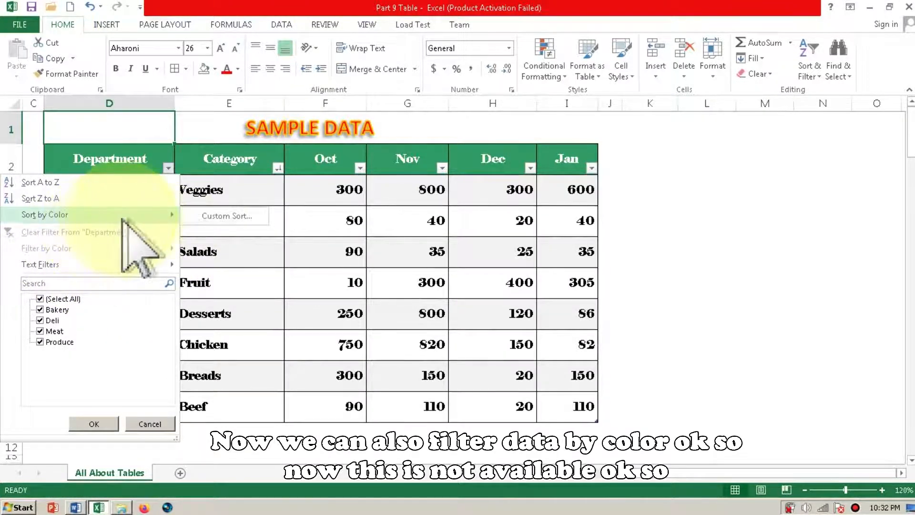
left_click(218, 143)
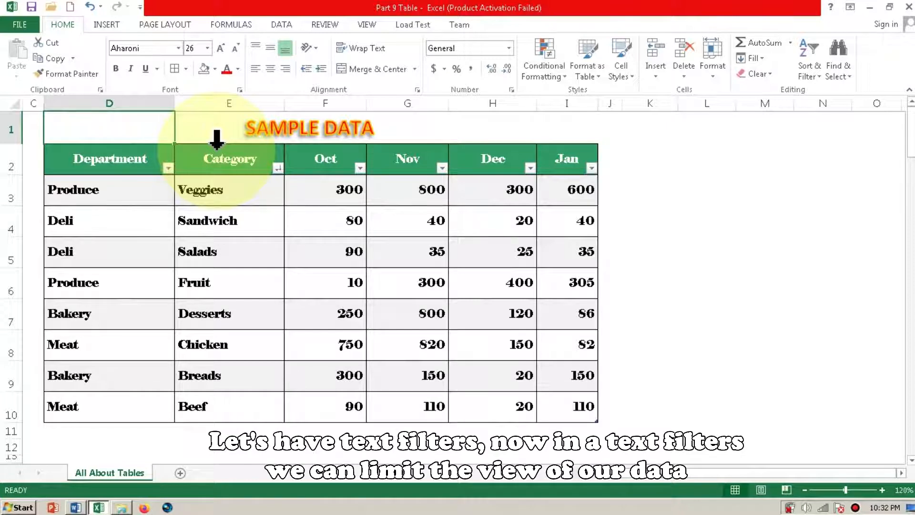
- Filter the Department column with a text filter for rows equal to Deli, and clear that filter again
left_click(168, 167)
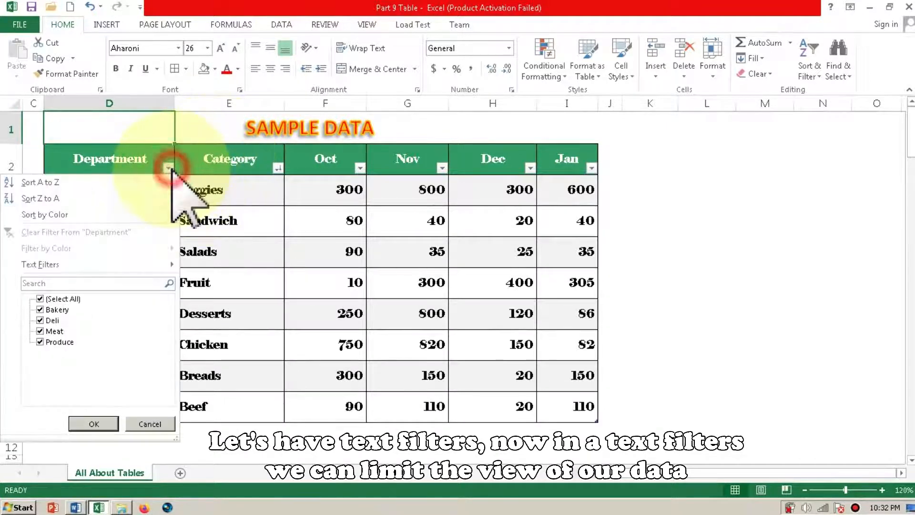
mouse_move(86, 262)
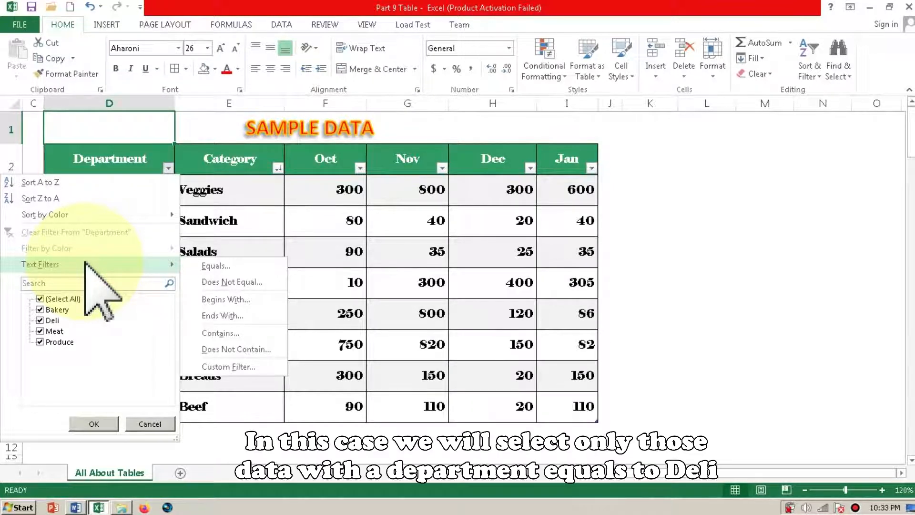
left_click(210, 267)
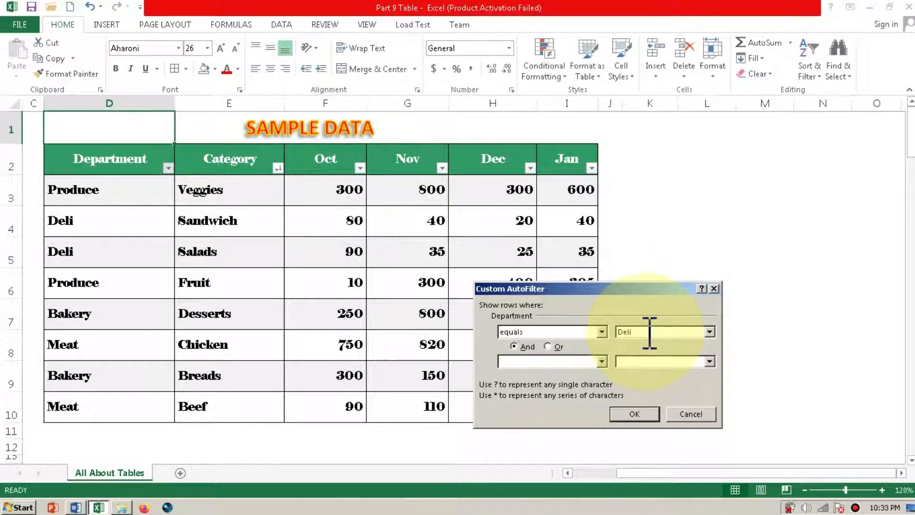
left_click(647, 415)
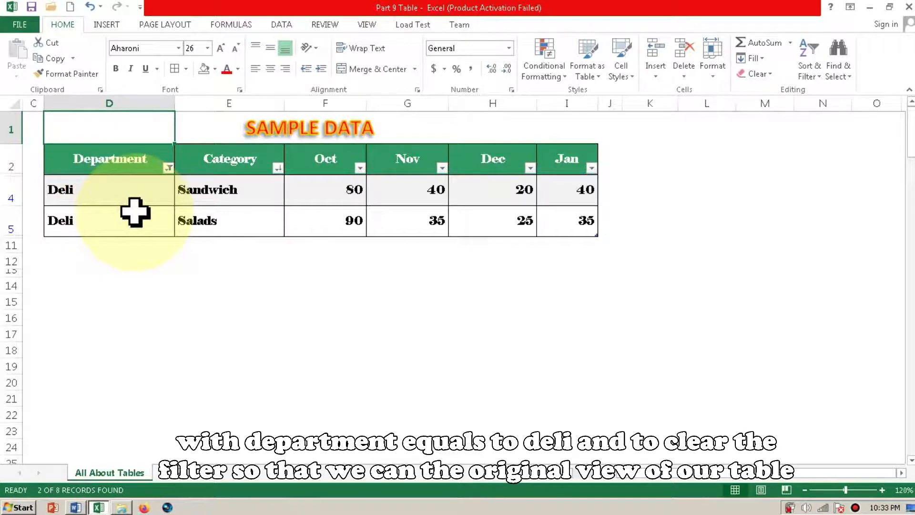
left_click(169, 168)
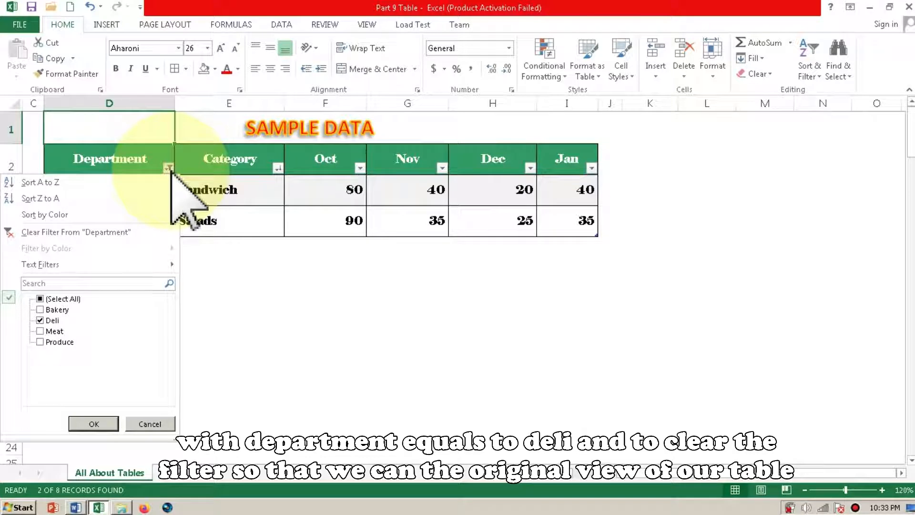
left_click(62, 233)
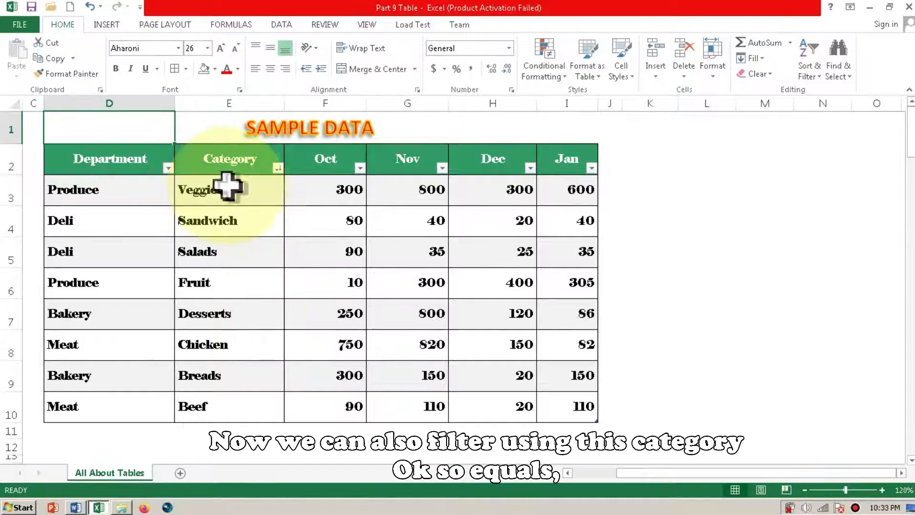
- Filter the Category column with a text filter for rows equal to Breads, and clear that filter again
left_click(278, 168)
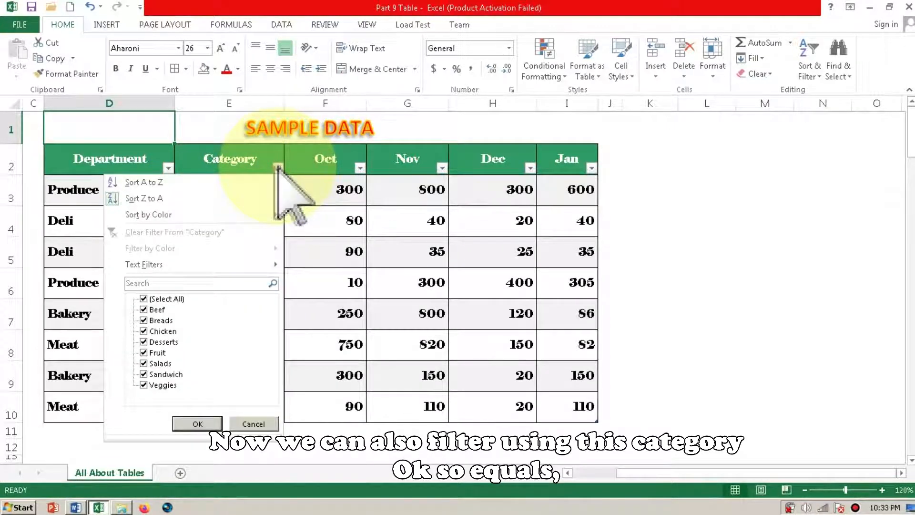
mouse_move(174, 264)
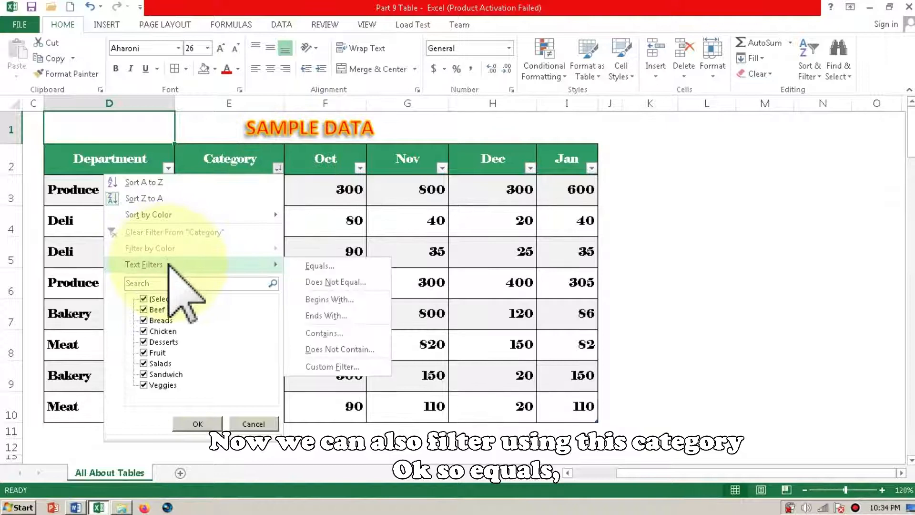
left_click(315, 266)
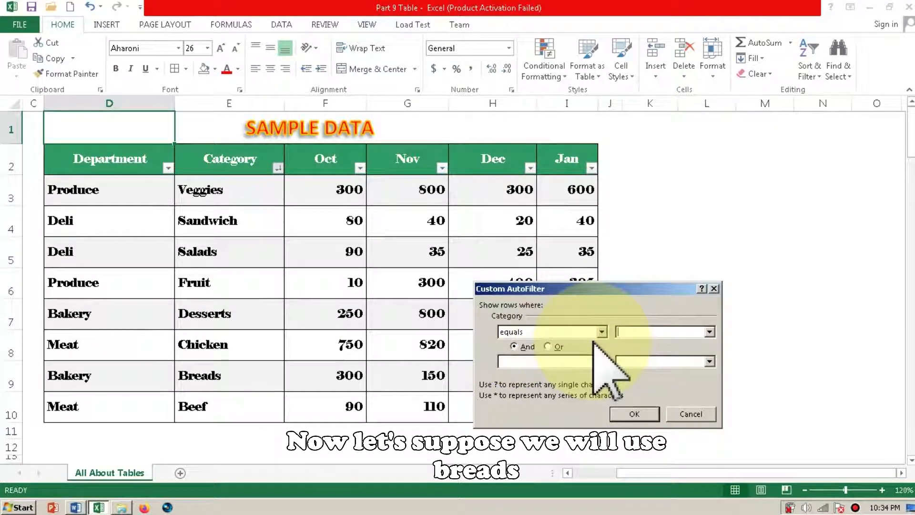
left_click(640, 331)
type("Breads")
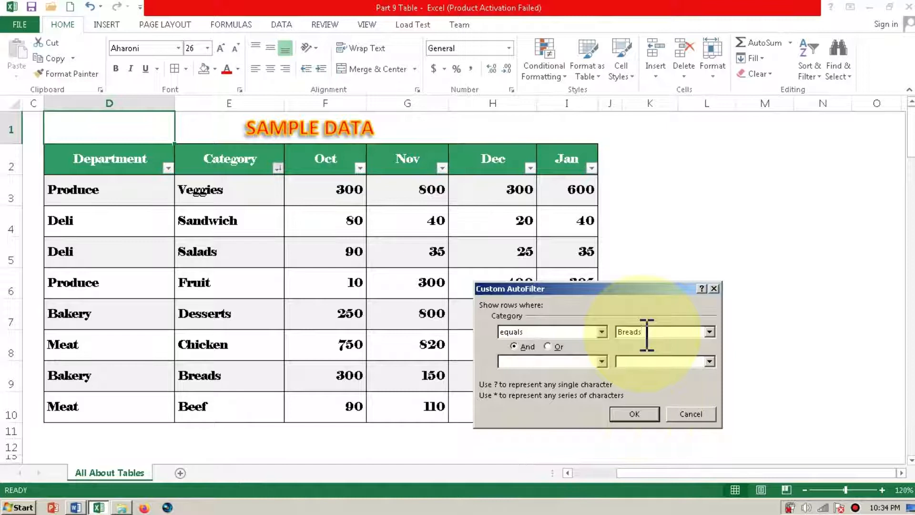
left_click(635, 414)
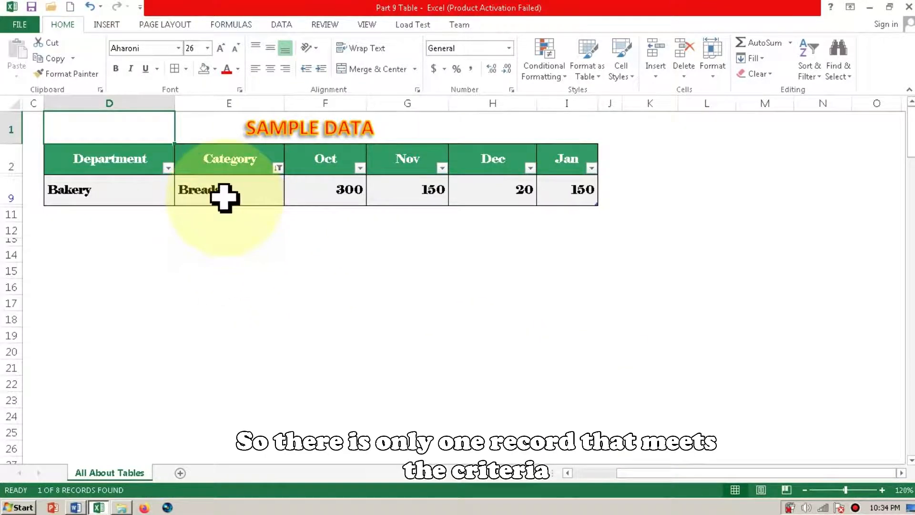
left_click(278, 168)
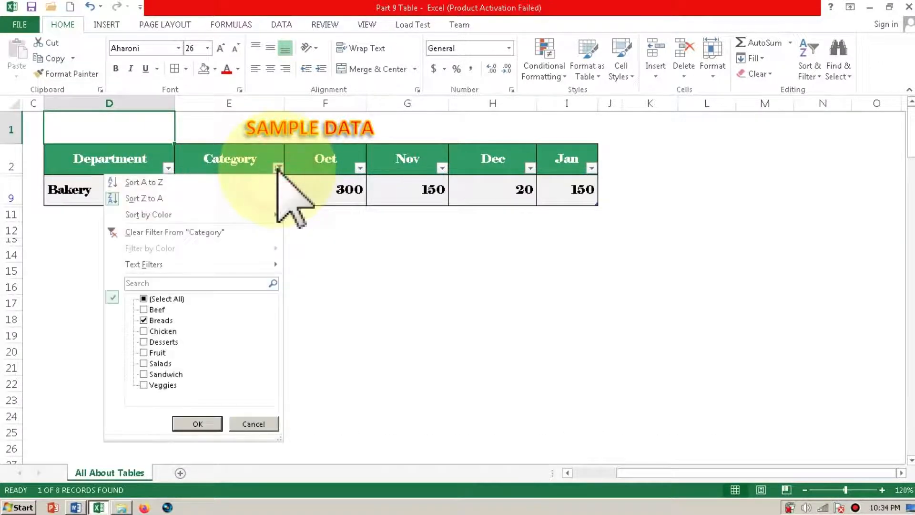
left_click(206, 233)
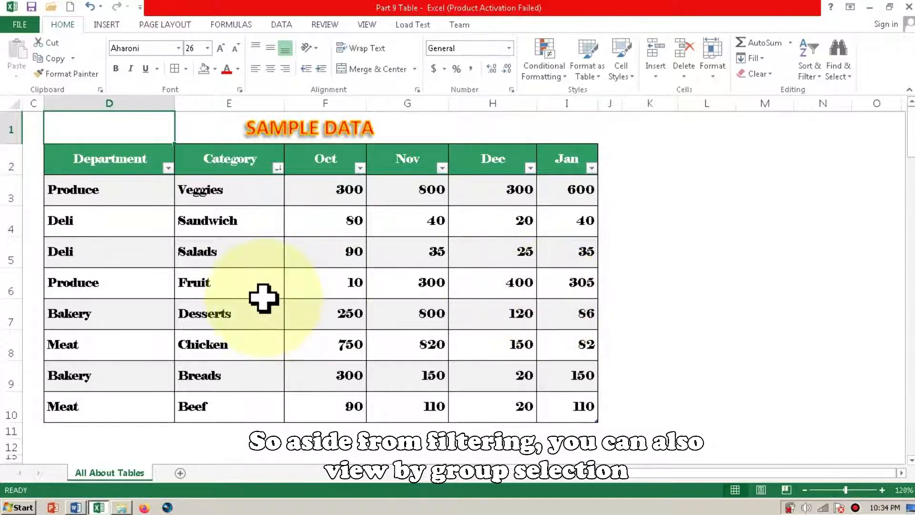
- Filter the Department column to only Bakery and Meat by excluding Deli and Produce, and clear that filter again
left_click(167, 168)
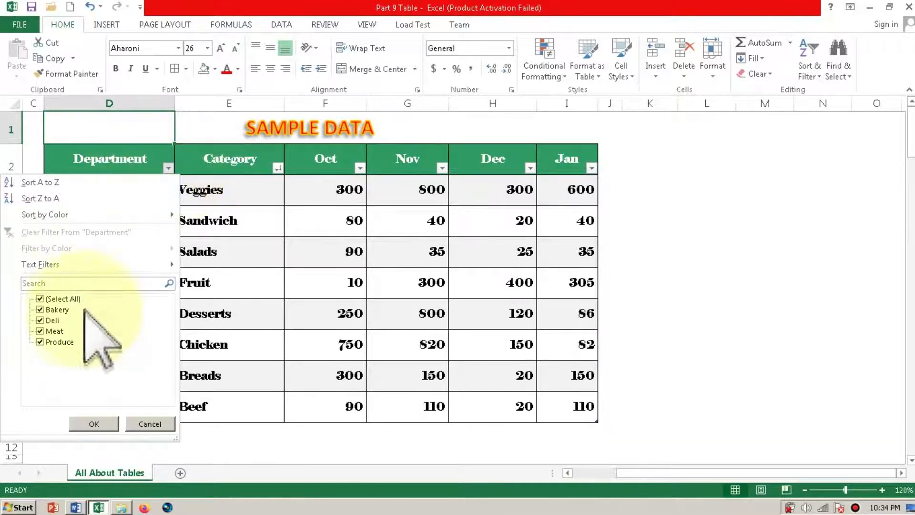
left_click(40, 321)
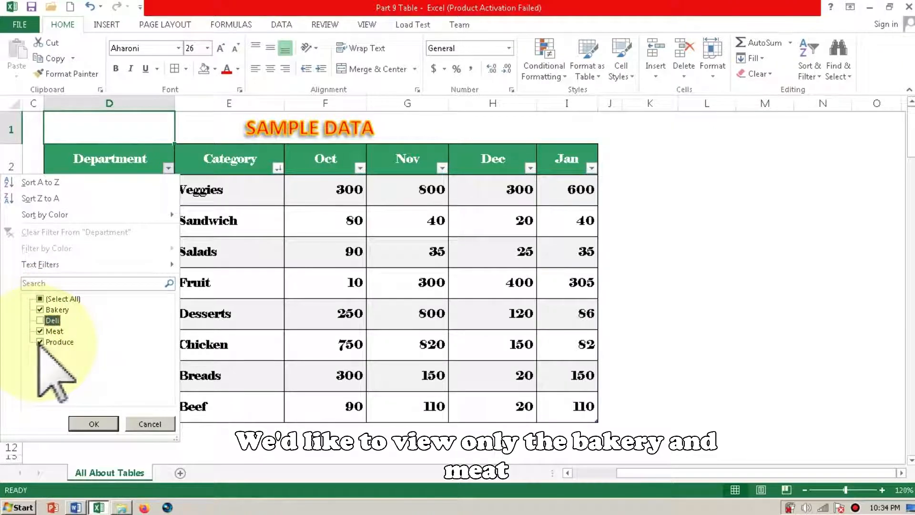
left_click(40, 342)
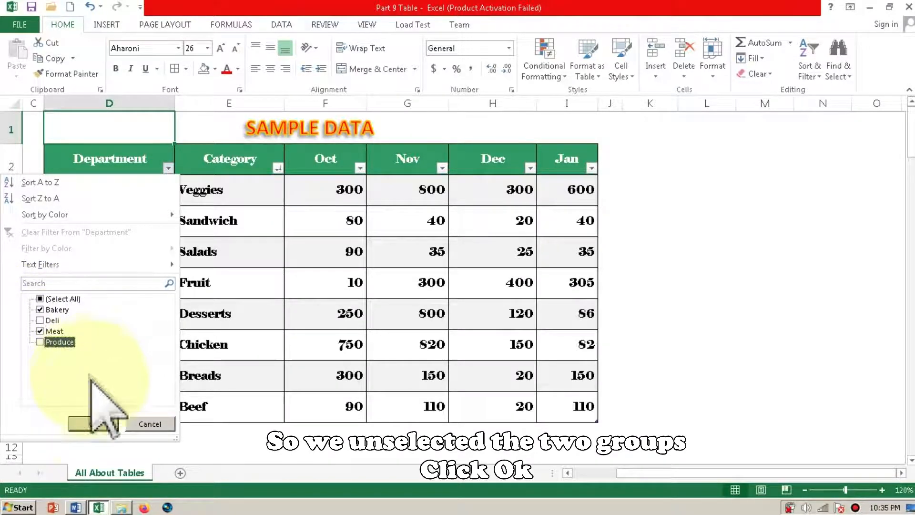
left_click(98, 420)
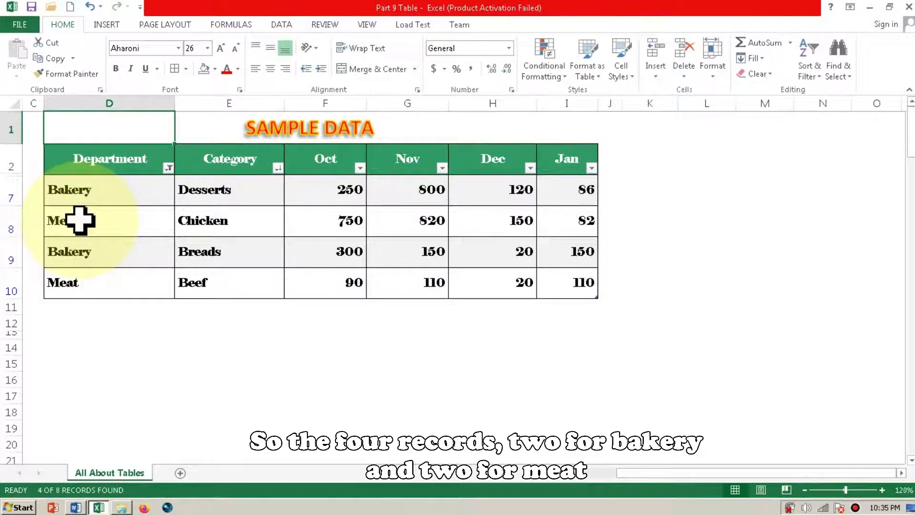
left_click(169, 168)
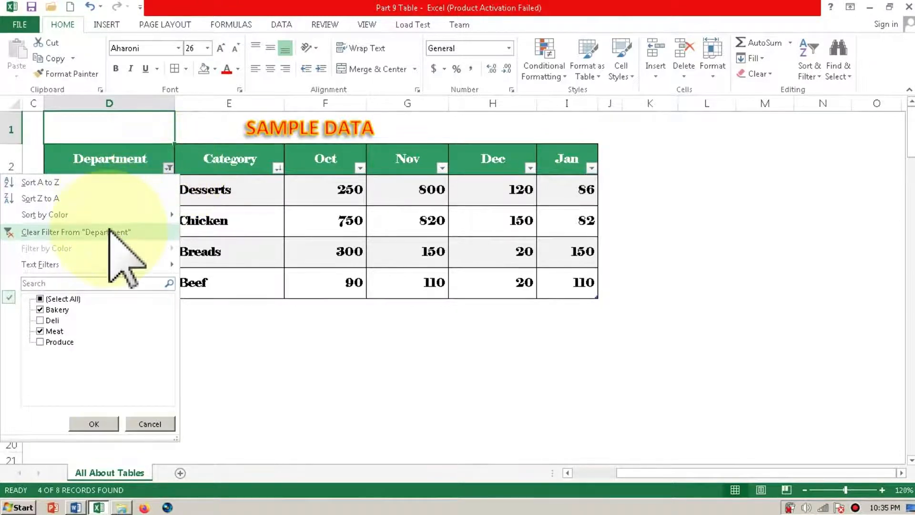
left_click(112, 232)
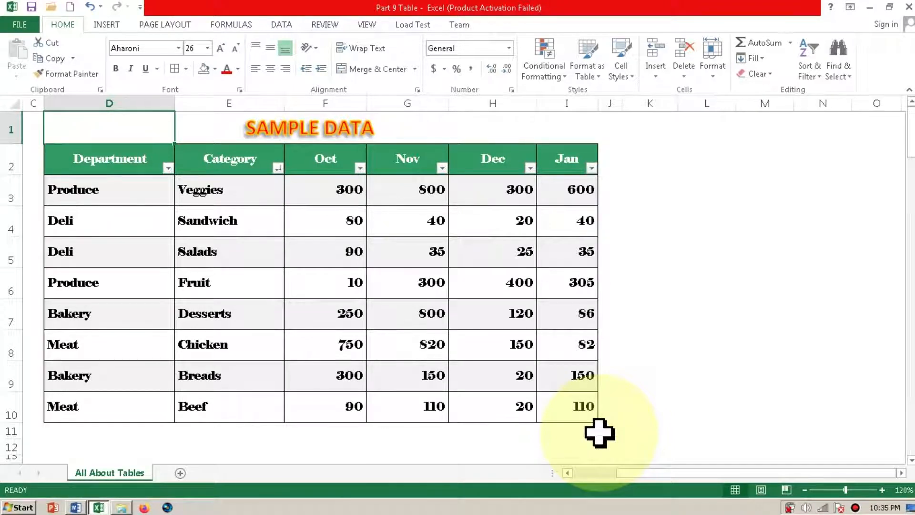
- Extend the sample table by one column to the right of Jan, and widen the new column J
left_click(600, 433)
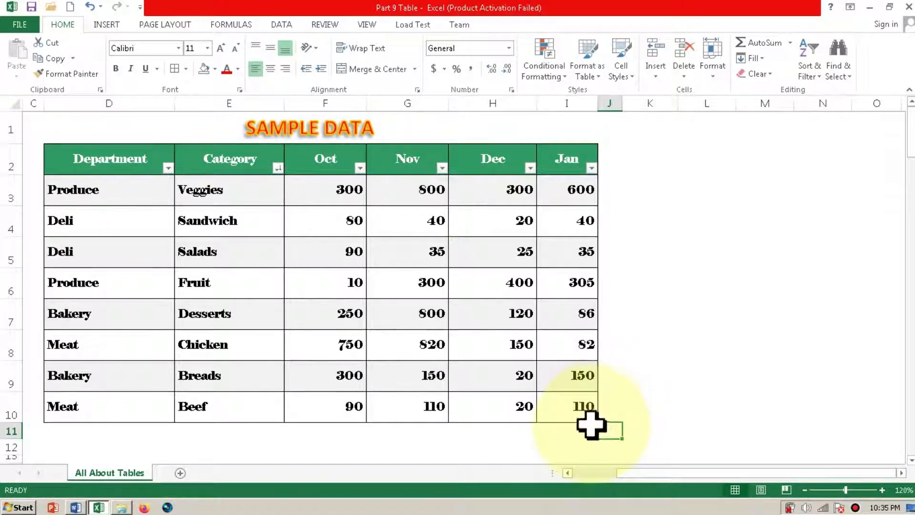
left_click(578, 377)
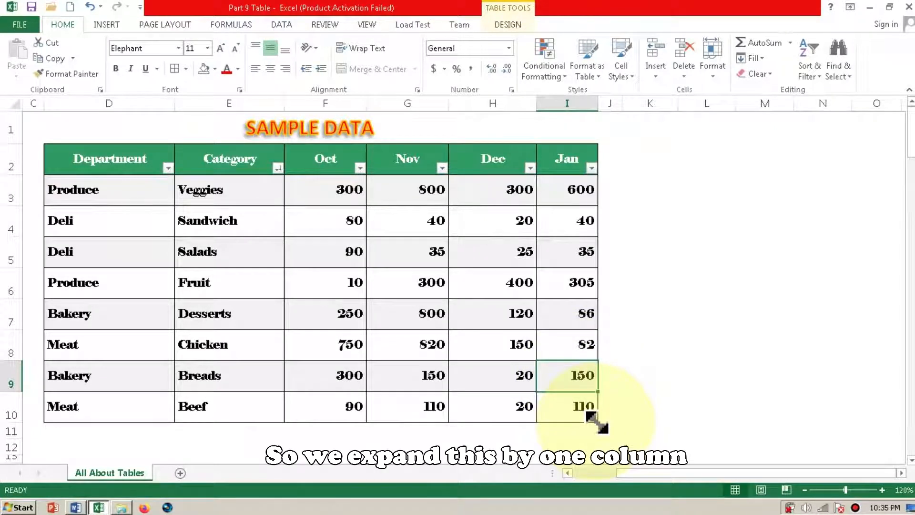
left_click_drag(597, 422, 625, 423)
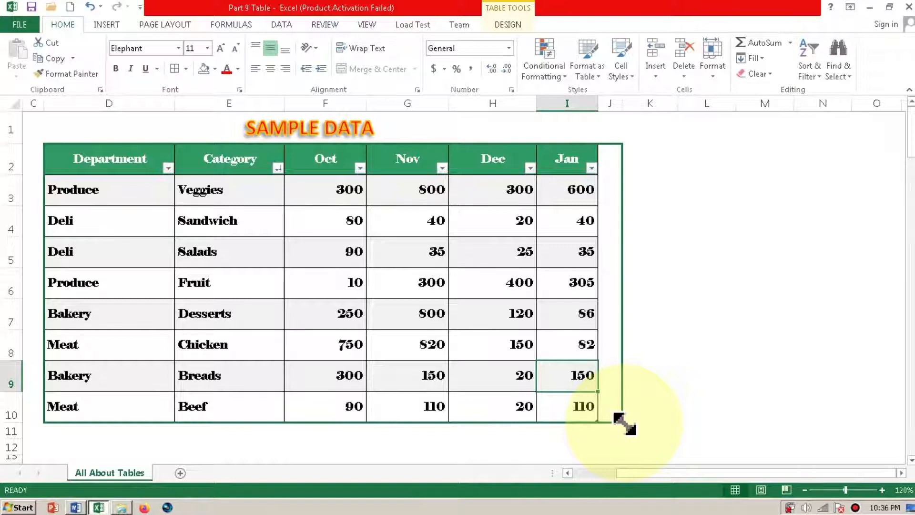
left_click_drag(624, 424, 625, 424)
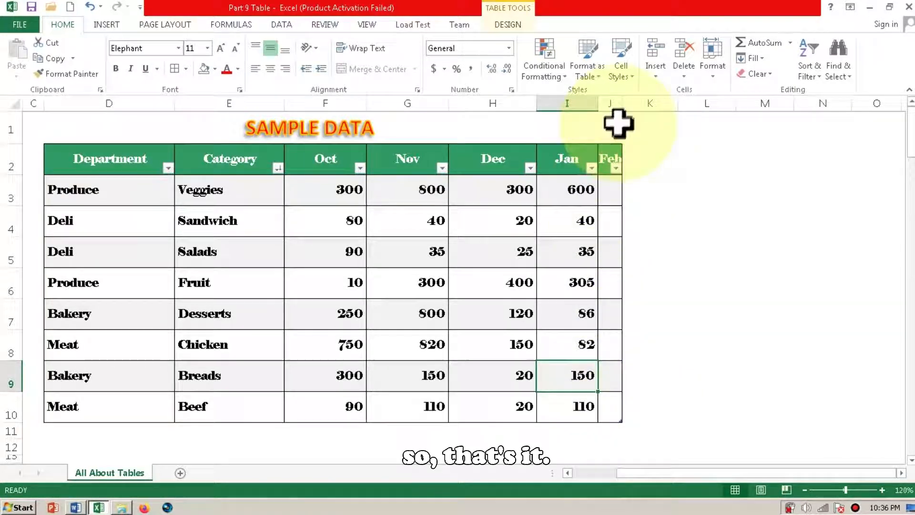
left_click_drag(621, 103, 640, 108)
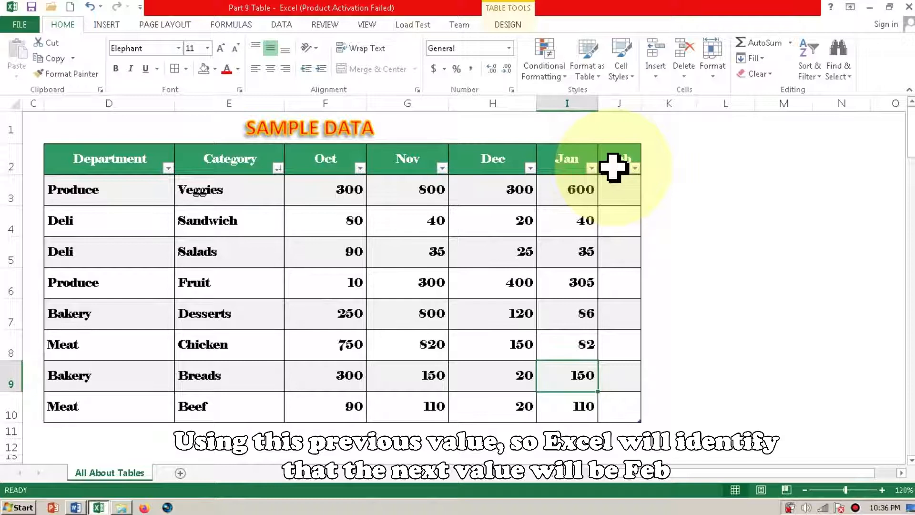
left_click_drag(642, 103, 677, 107)
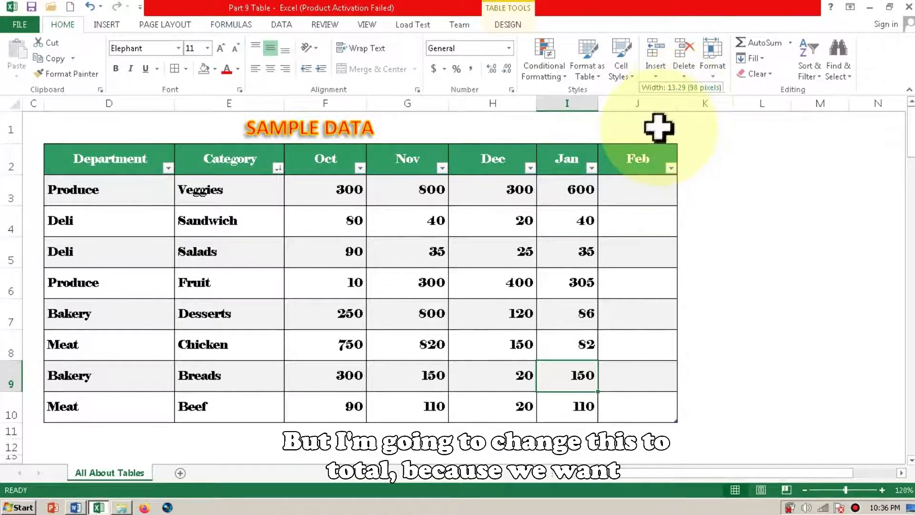
- Rename the header of the table's new last column as Total
left_click(651, 164)
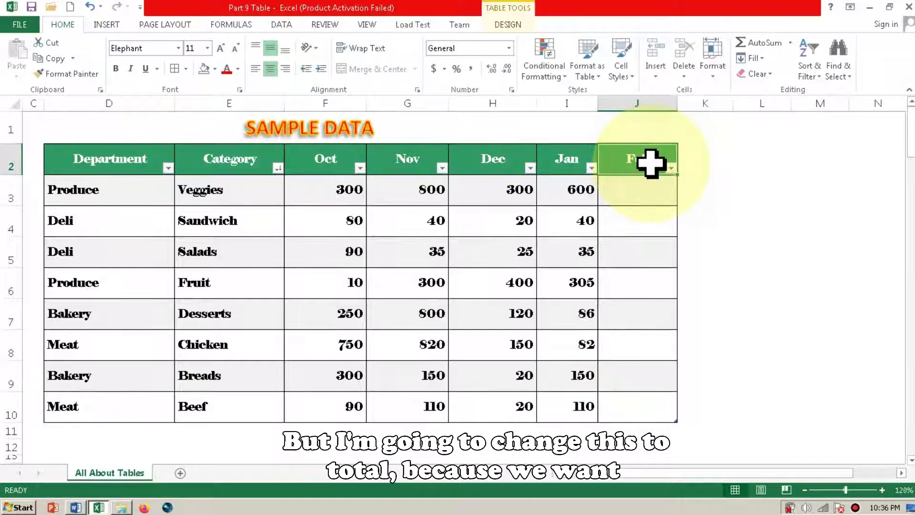
key("BackSpace")
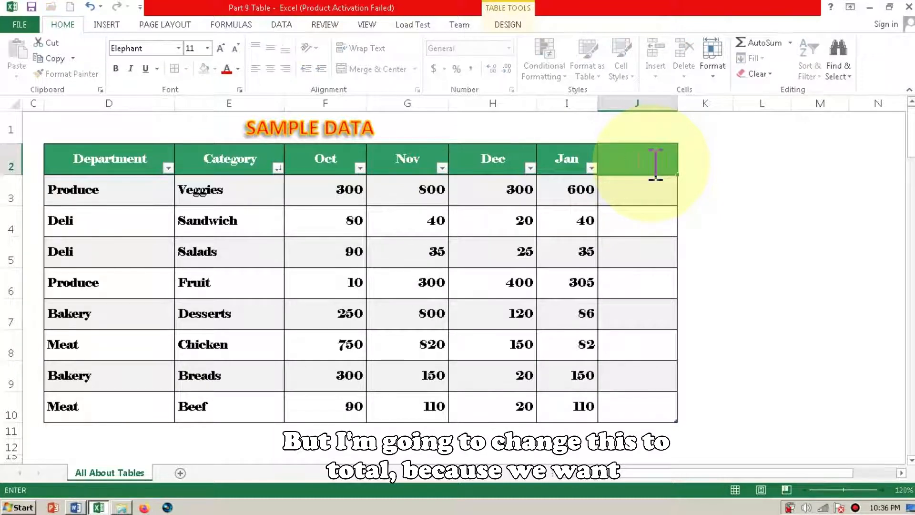
type("T")
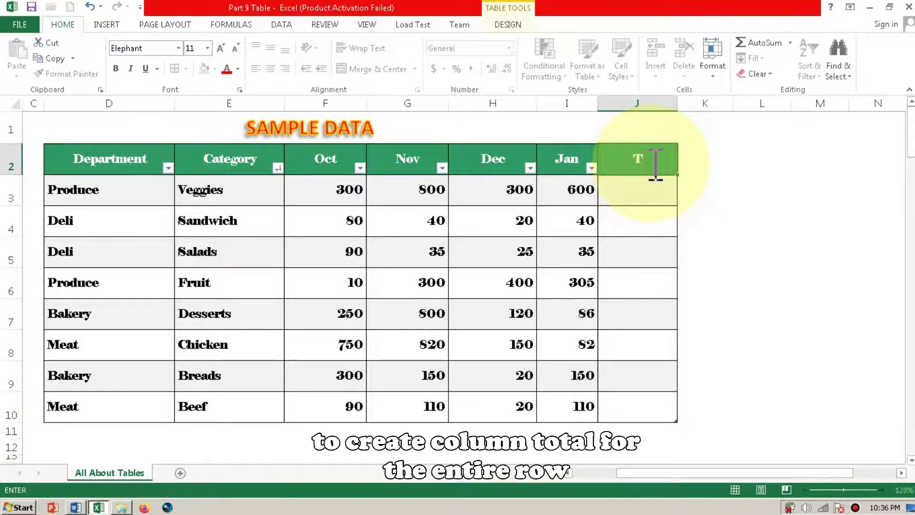
type("otal")
key("Return")
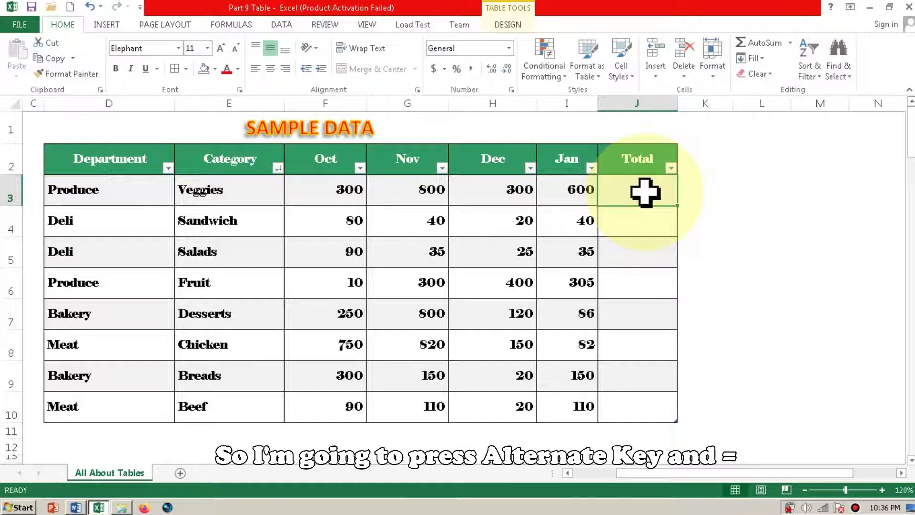
- Fill the Total column with an AutoSum formula that adds Oct through Jan for each row
key("alt")
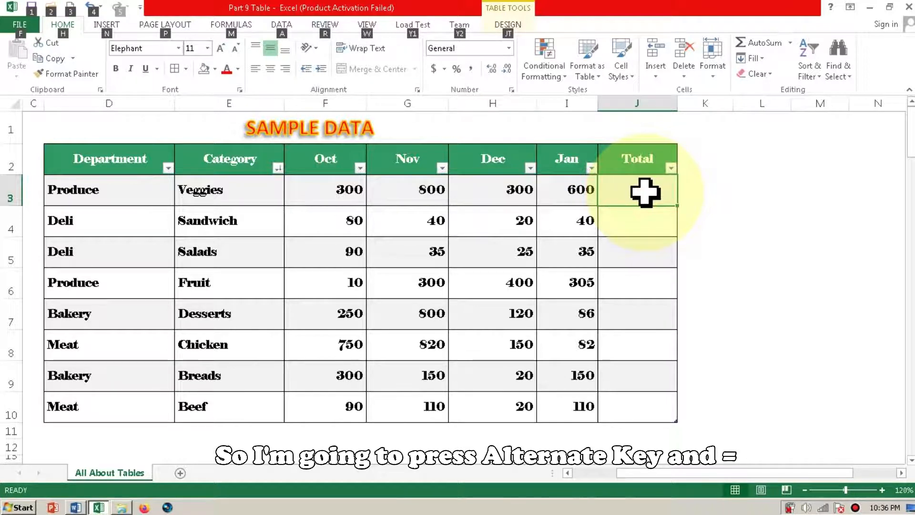
key("alt+=")
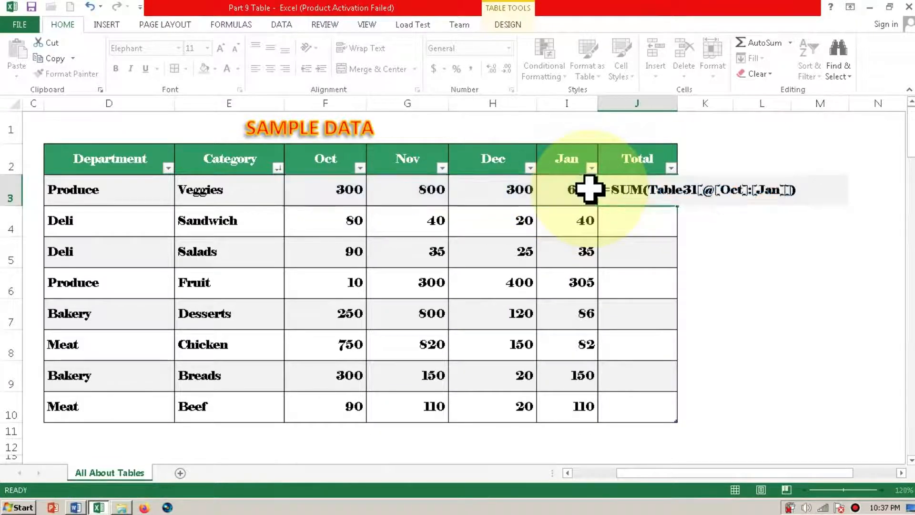
key("Return")
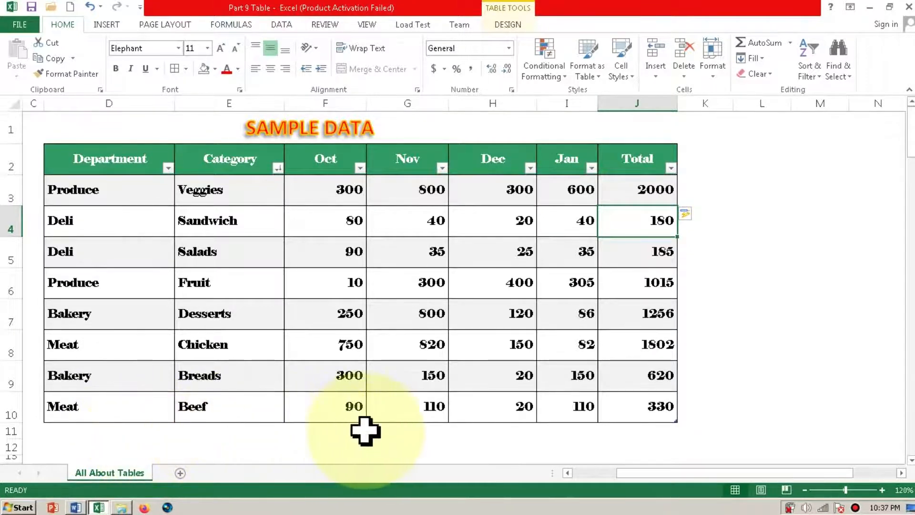
- Add a totals row beneath the sample table and select its grand total cell in the Total column
left_click(422, 379)
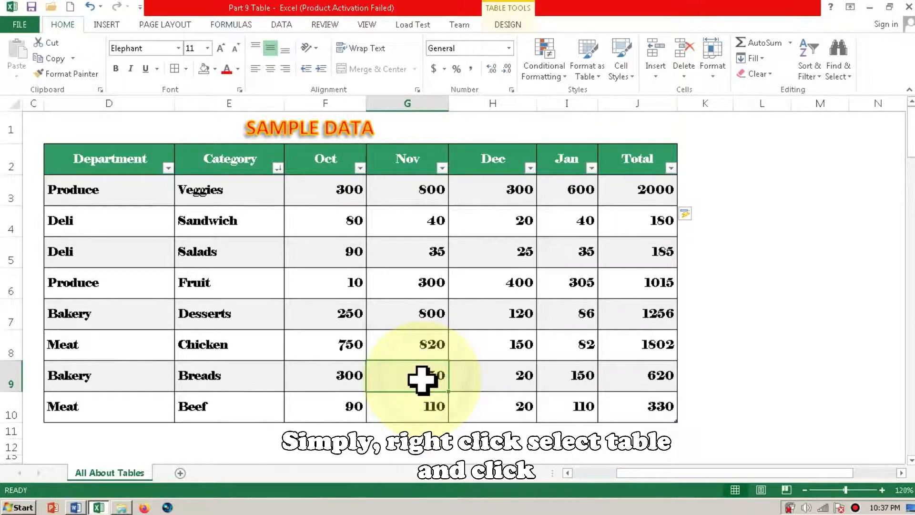
right_click(422, 380)
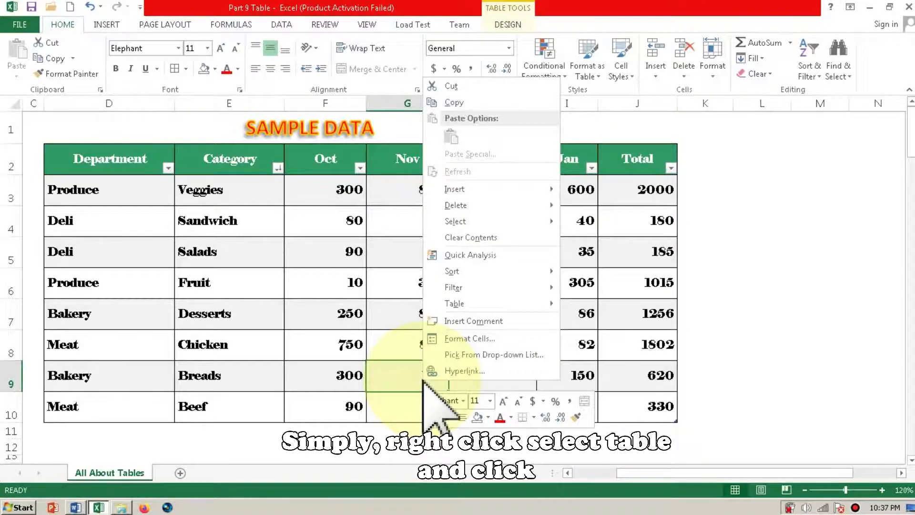
mouse_move(455, 301)
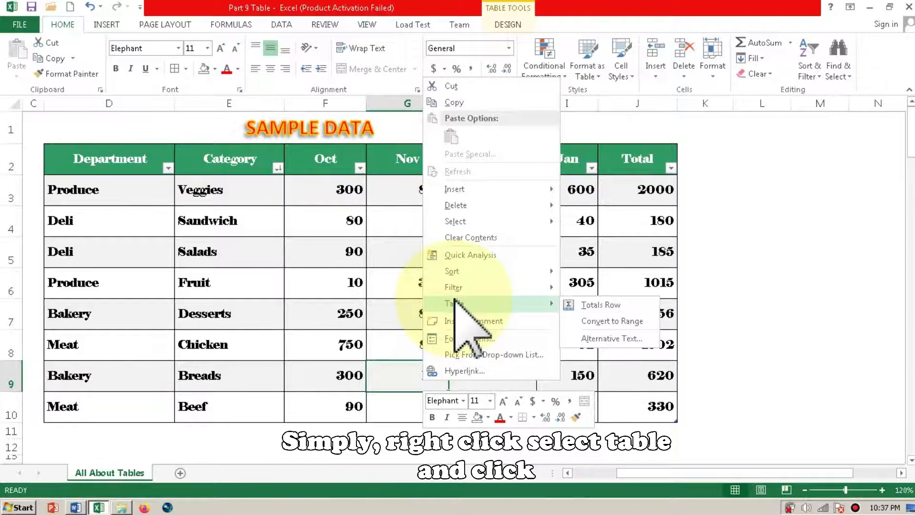
left_click(580, 304)
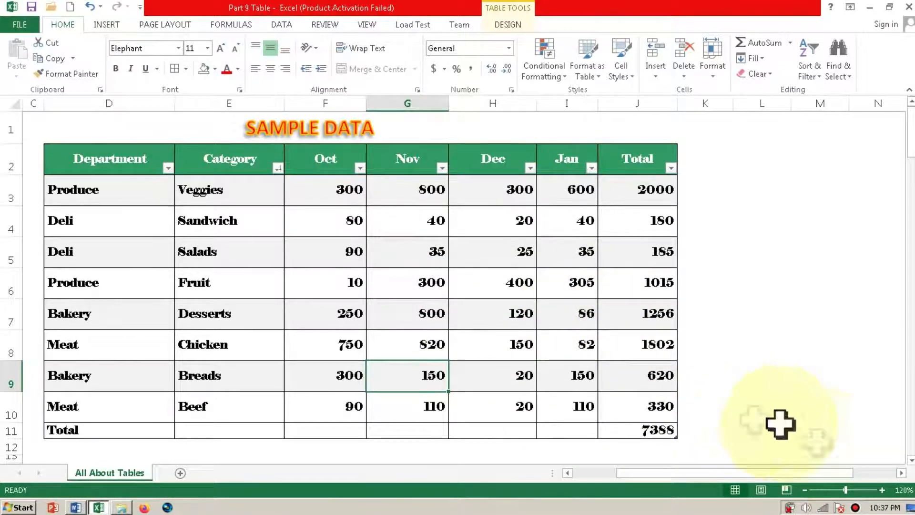
left_click(912, 461)
left_click(912, 461)
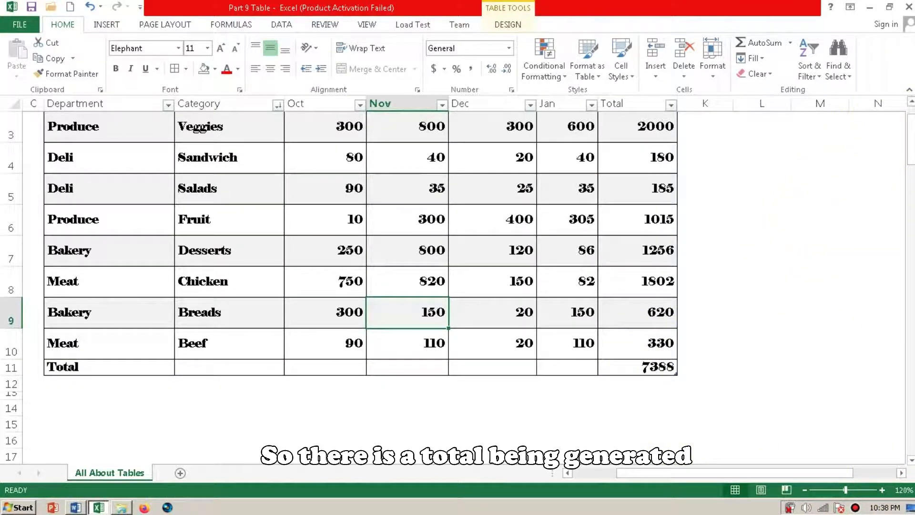
left_click(911, 101)
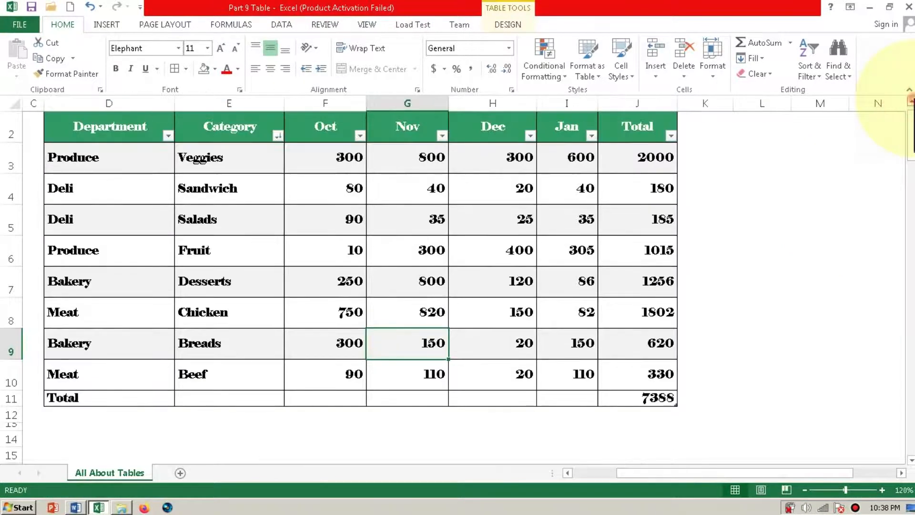
left_click(911, 102)
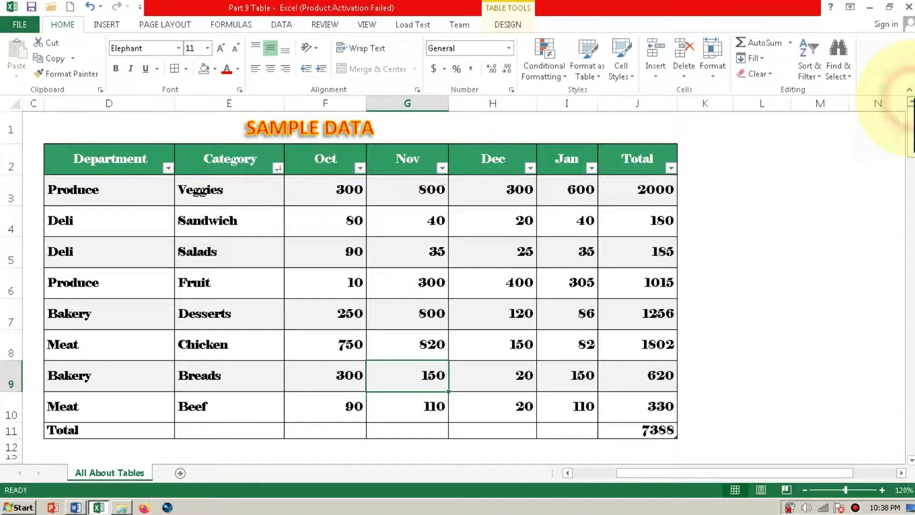
left_click(647, 433)
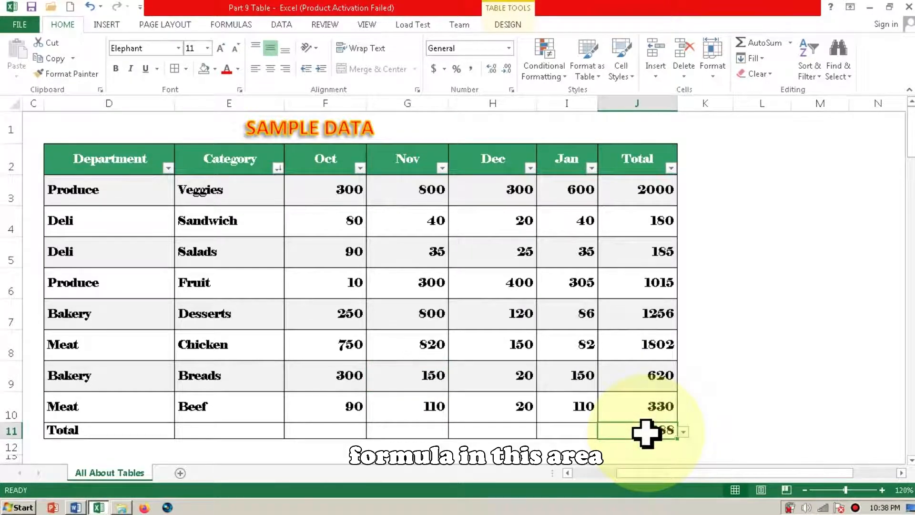
- Add Sum formulas to the totals row for the Oct and Nov columns of the sample table
left_click(341, 430)
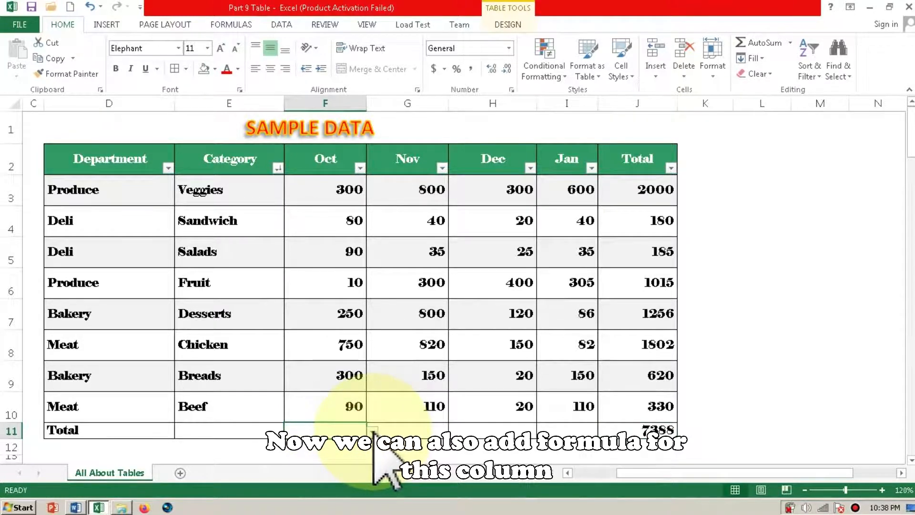
left_click(373, 430)
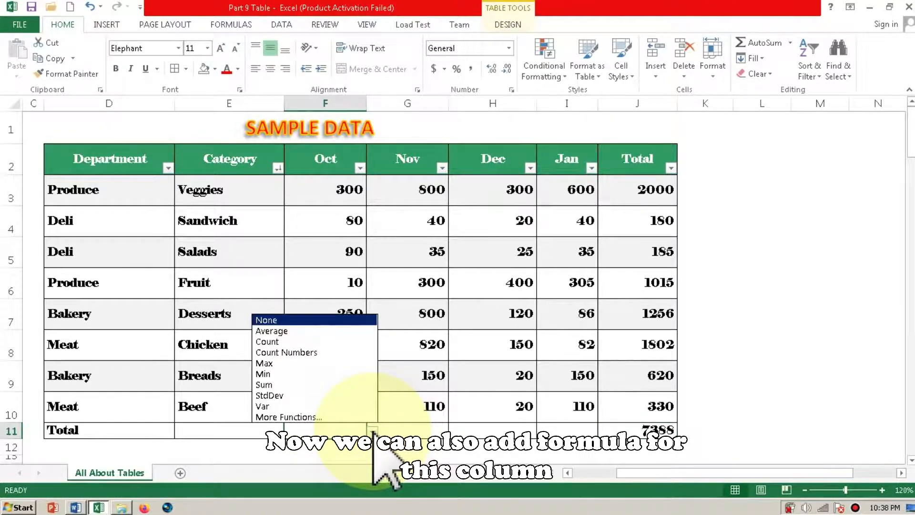
left_click(316, 385)
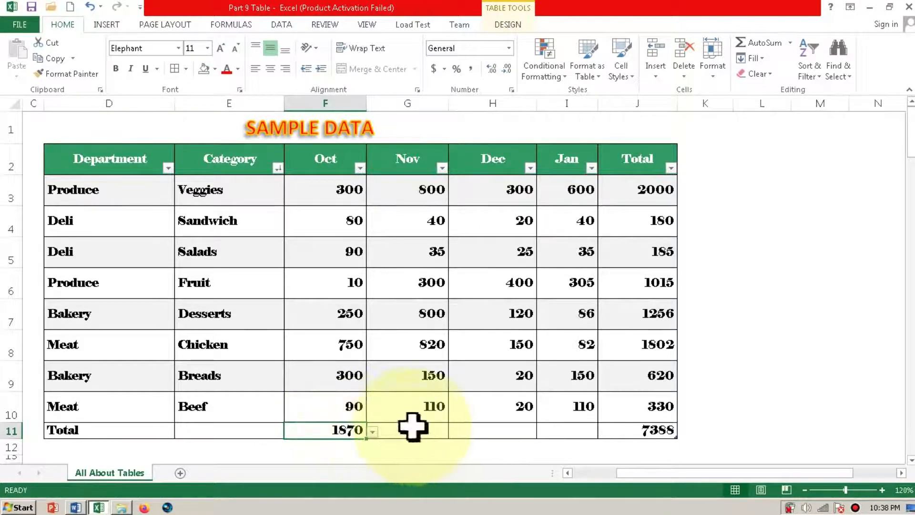
left_click(419, 430)
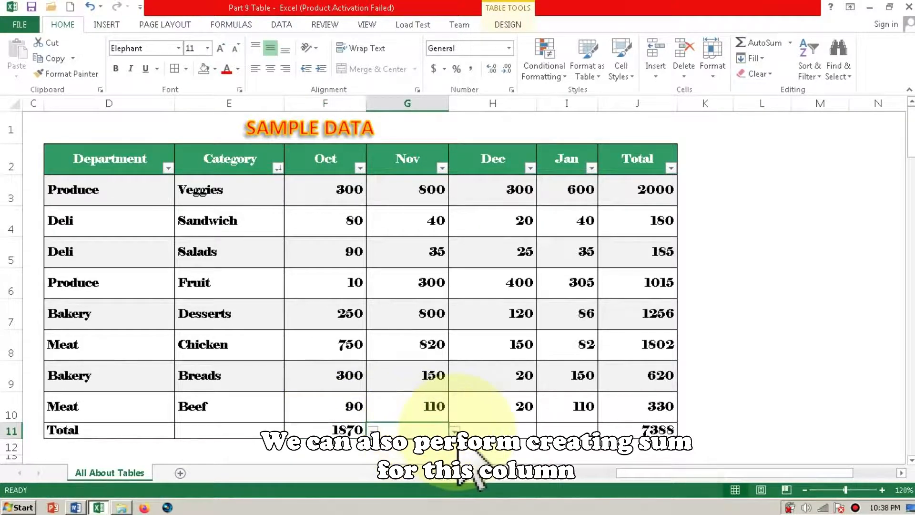
left_click(455, 430)
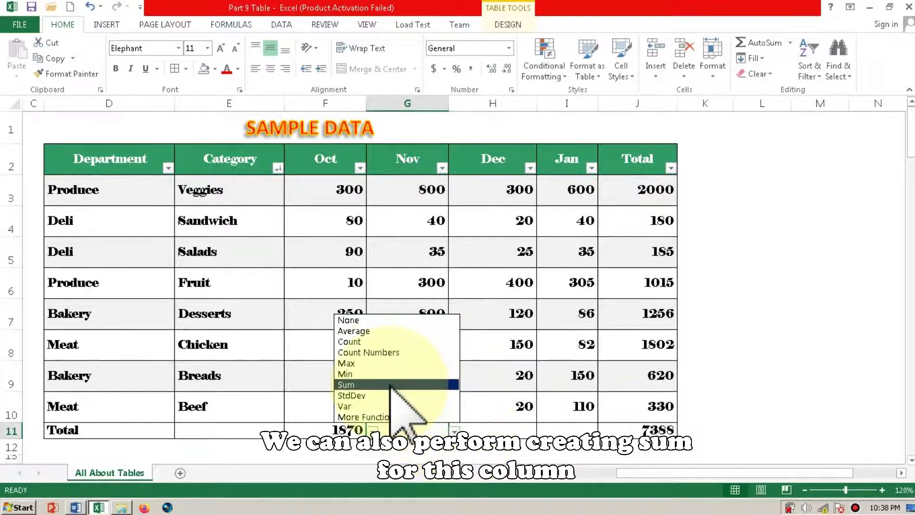
left_click(420, 385)
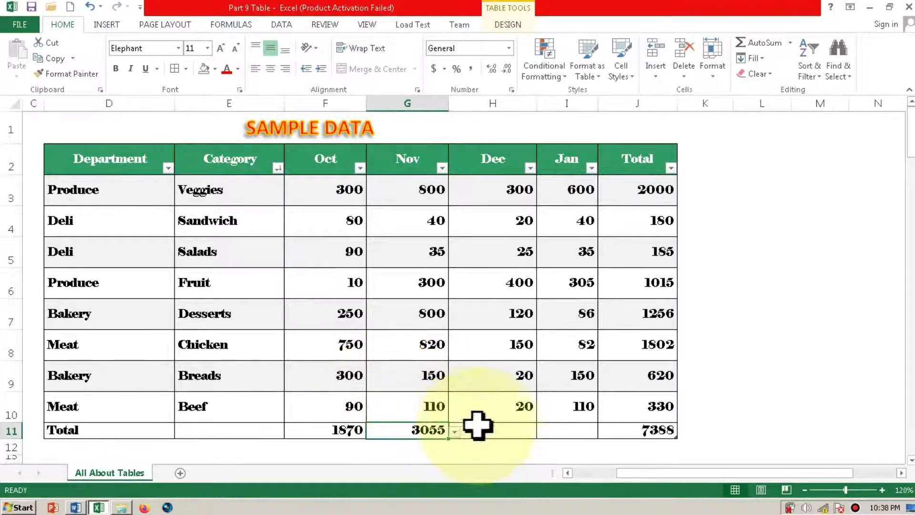
- Review the summary functions available for the Dec cell of the totals row without applying one
left_click(489, 432)
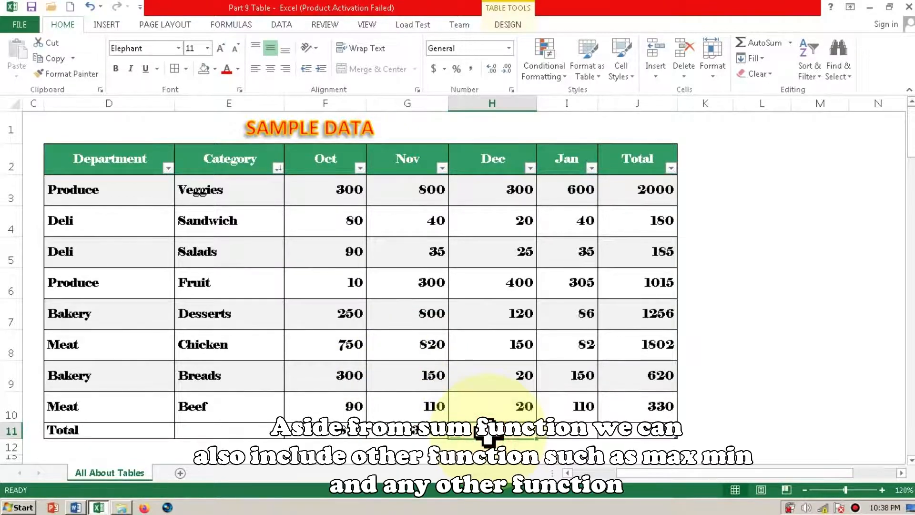
left_click(533, 432)
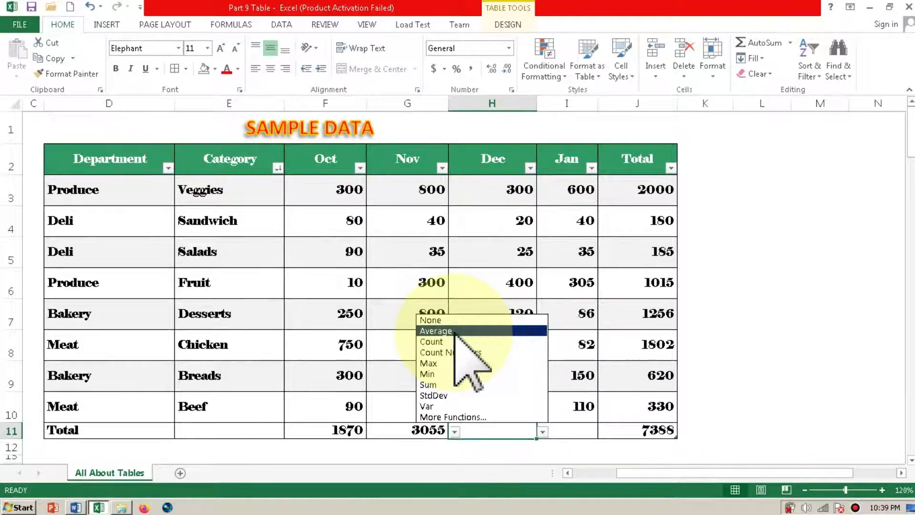
left_click(553, 453)
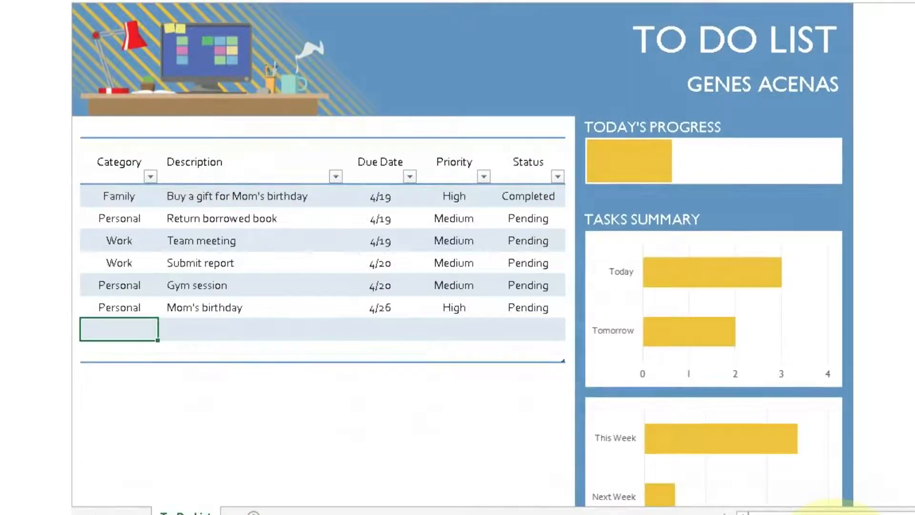
- Start a new task row below Mom's birthday in the to-do list with the category Work
type("Work")
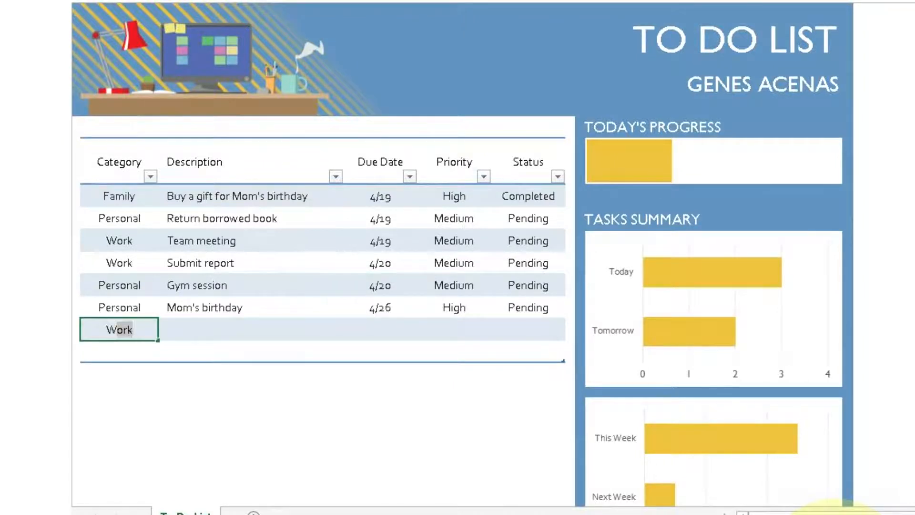
key("Tab")
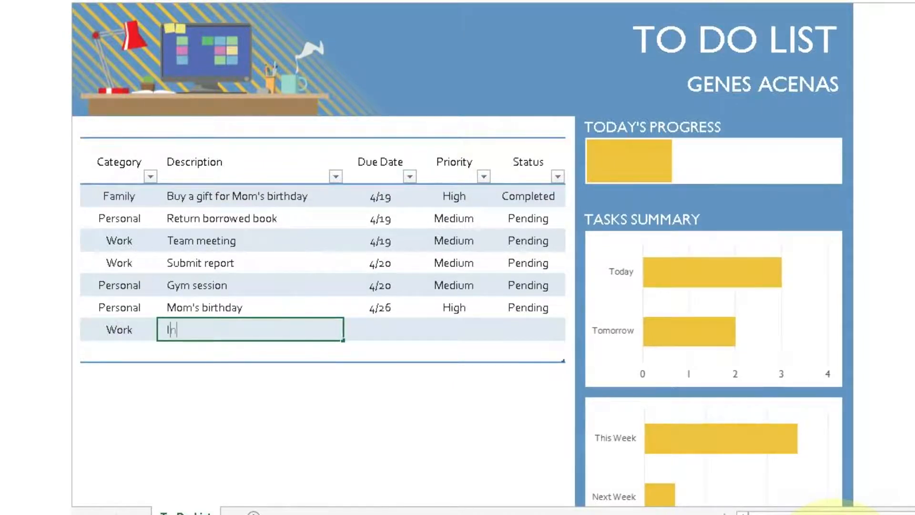